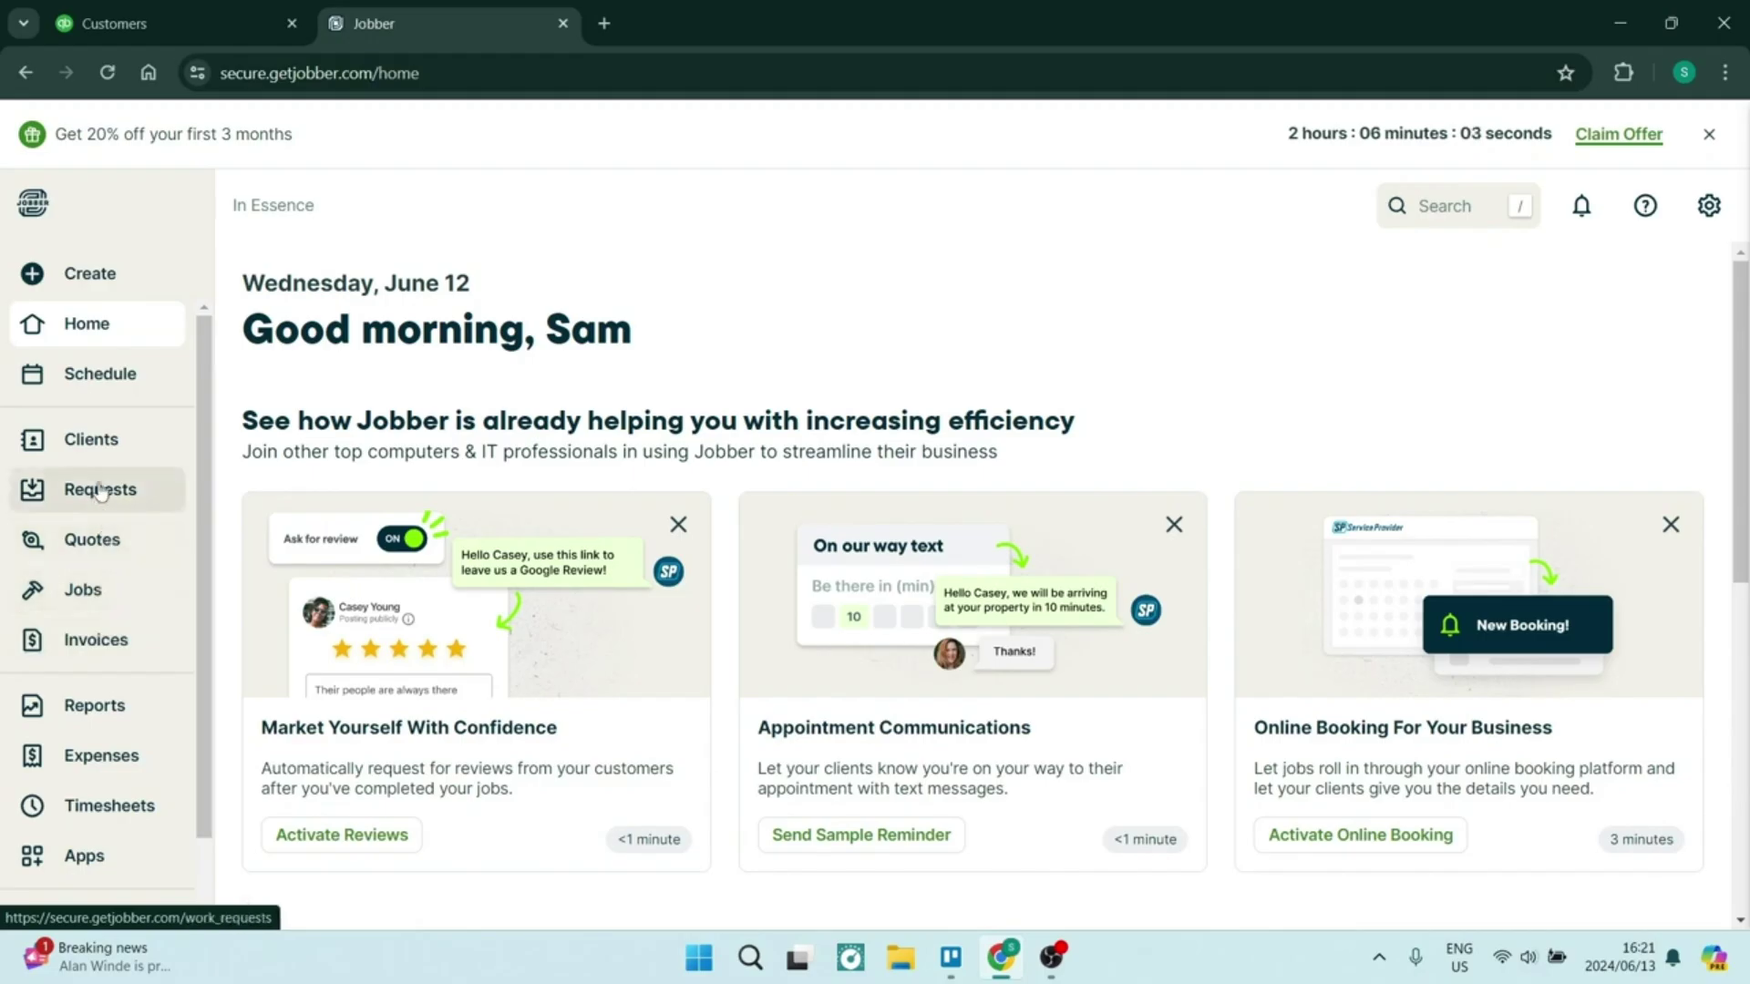
Start a new invoice from Jobber's Create menu
left_click(123, 290)
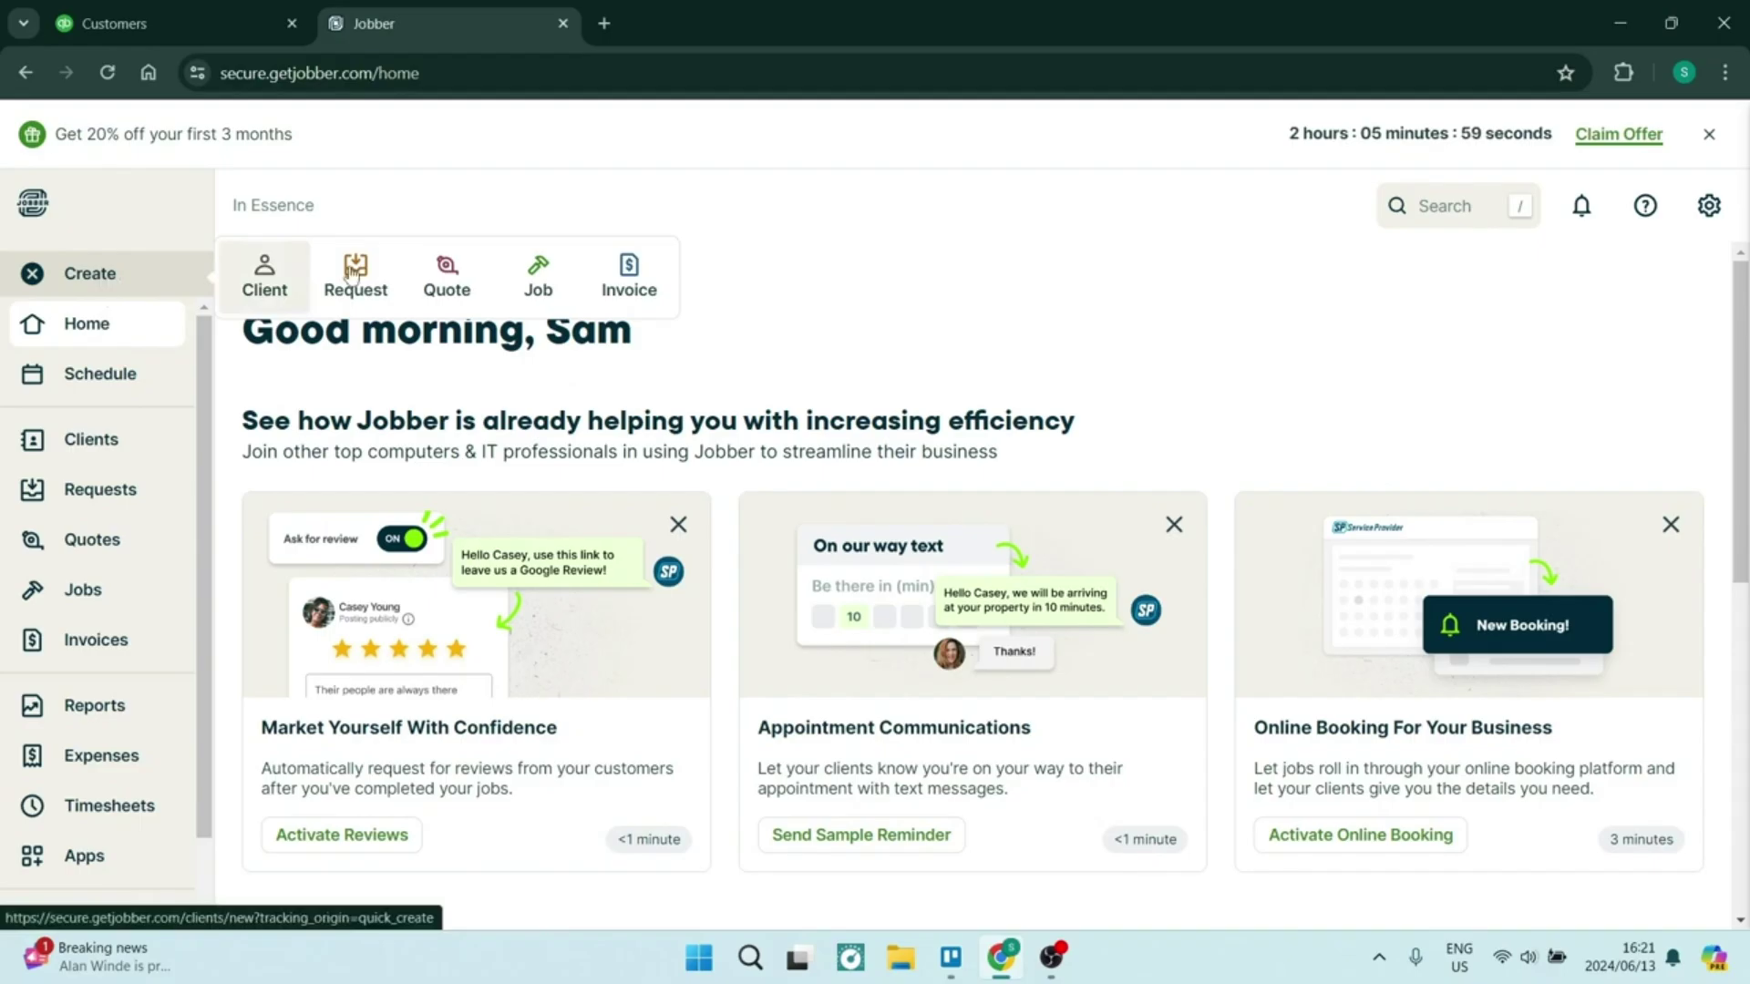
left_click(632, 284)
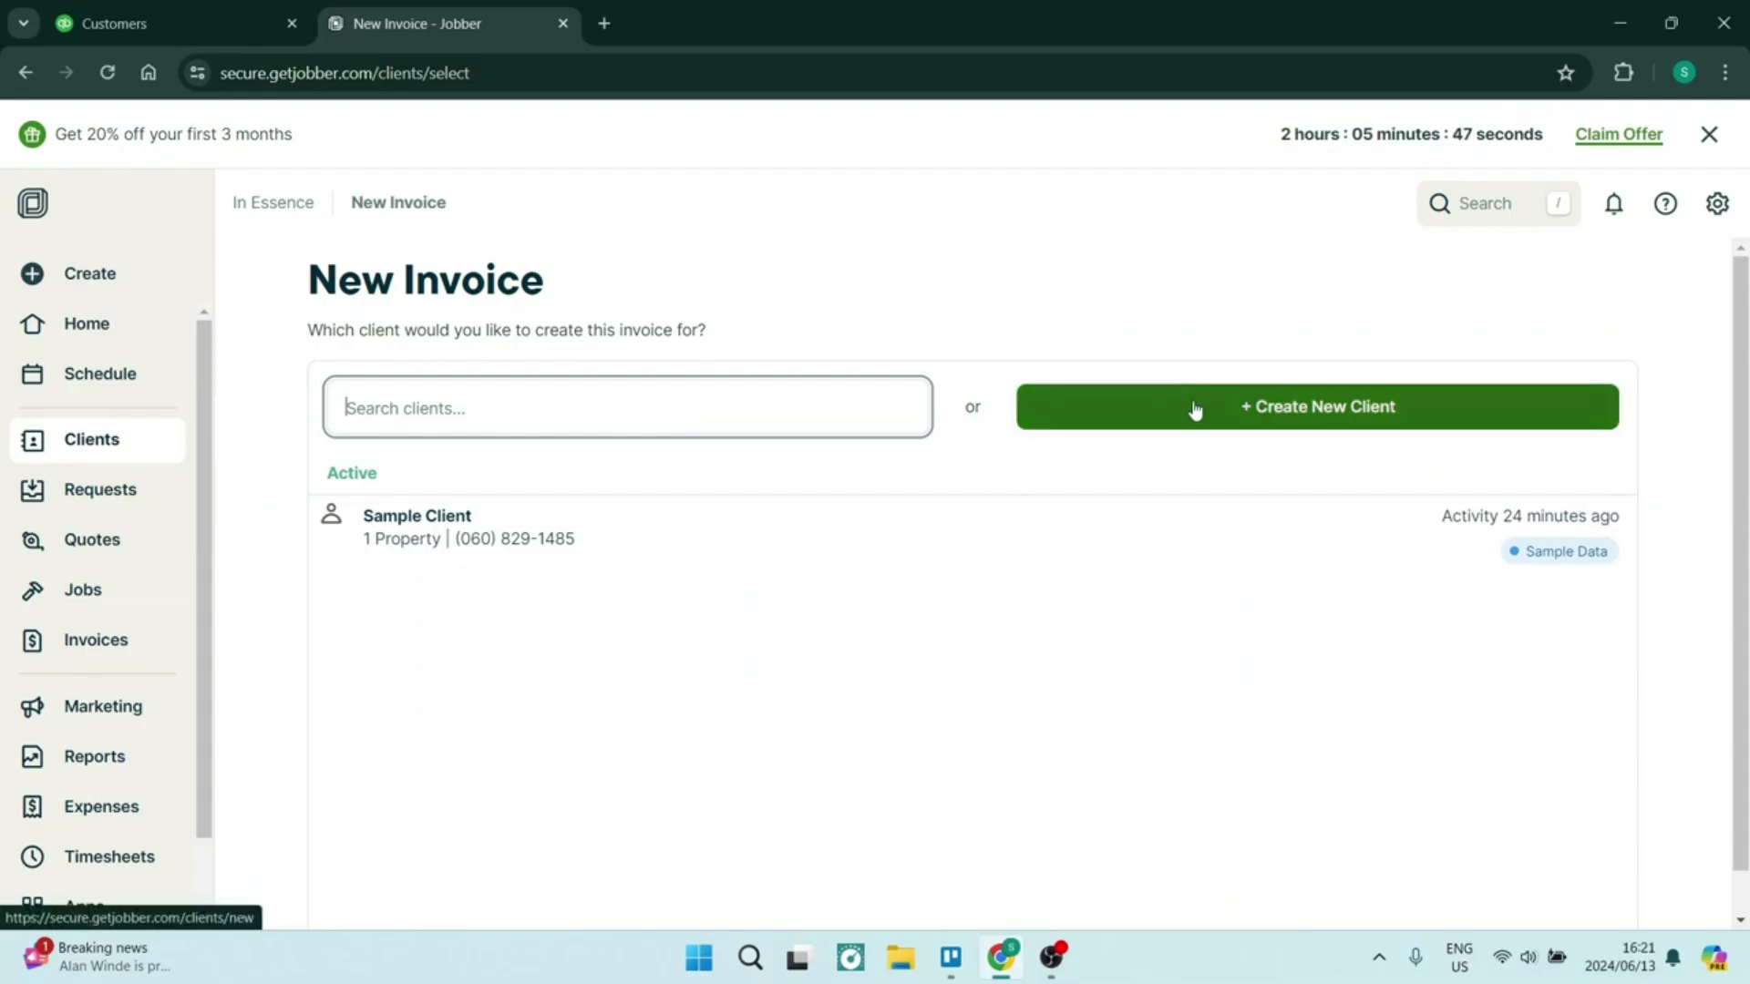
Choose Sample Client, select the #1 Sample One-Off Job, and continue to invoice details
left_click(762, 543)
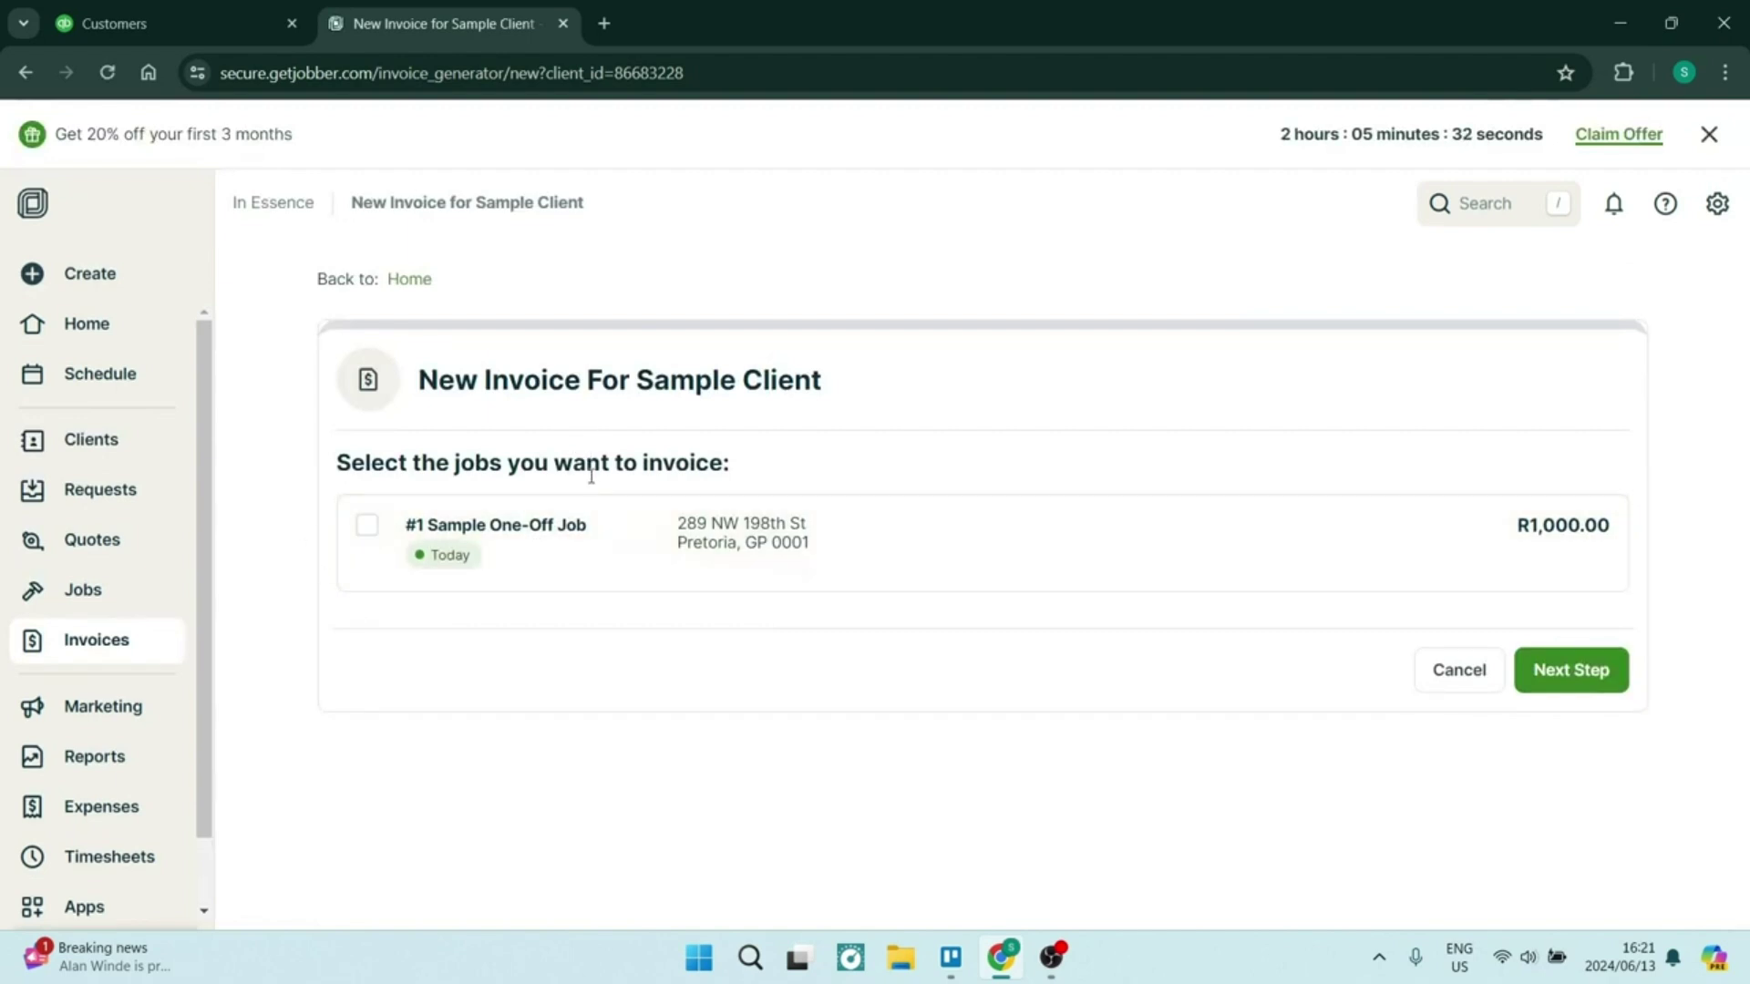
left_click(370, 528)
left_click(373, 536)
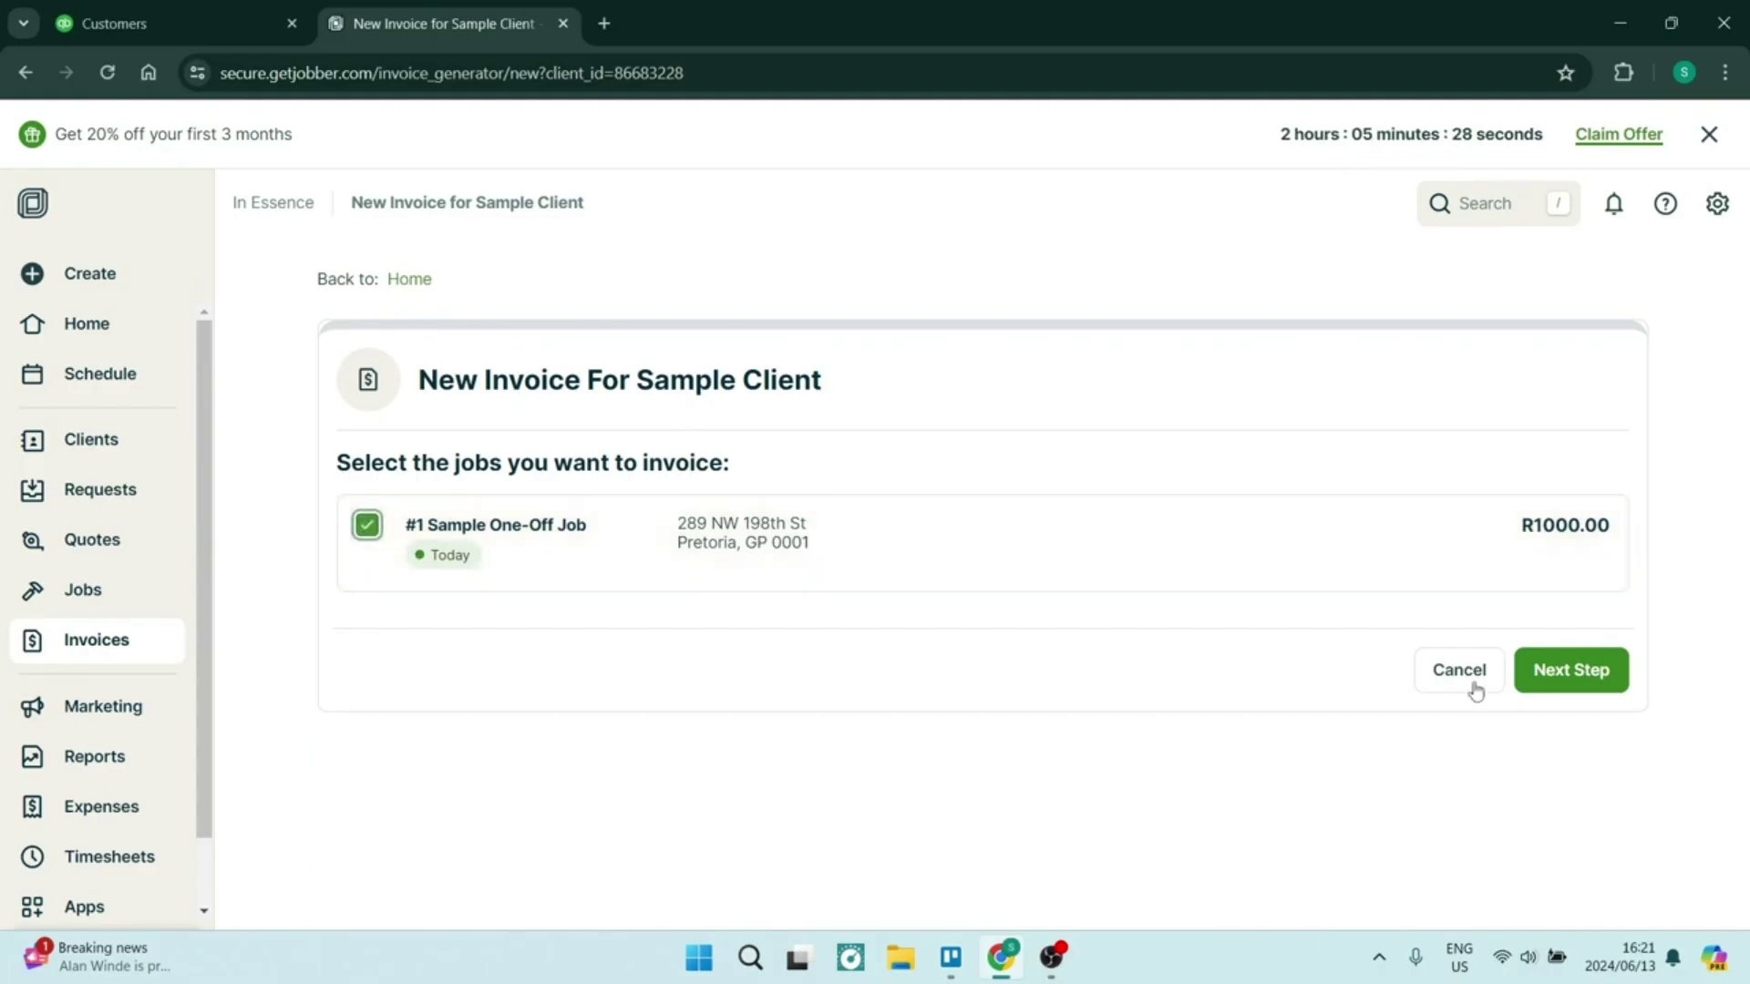
left_click(1558, 670)
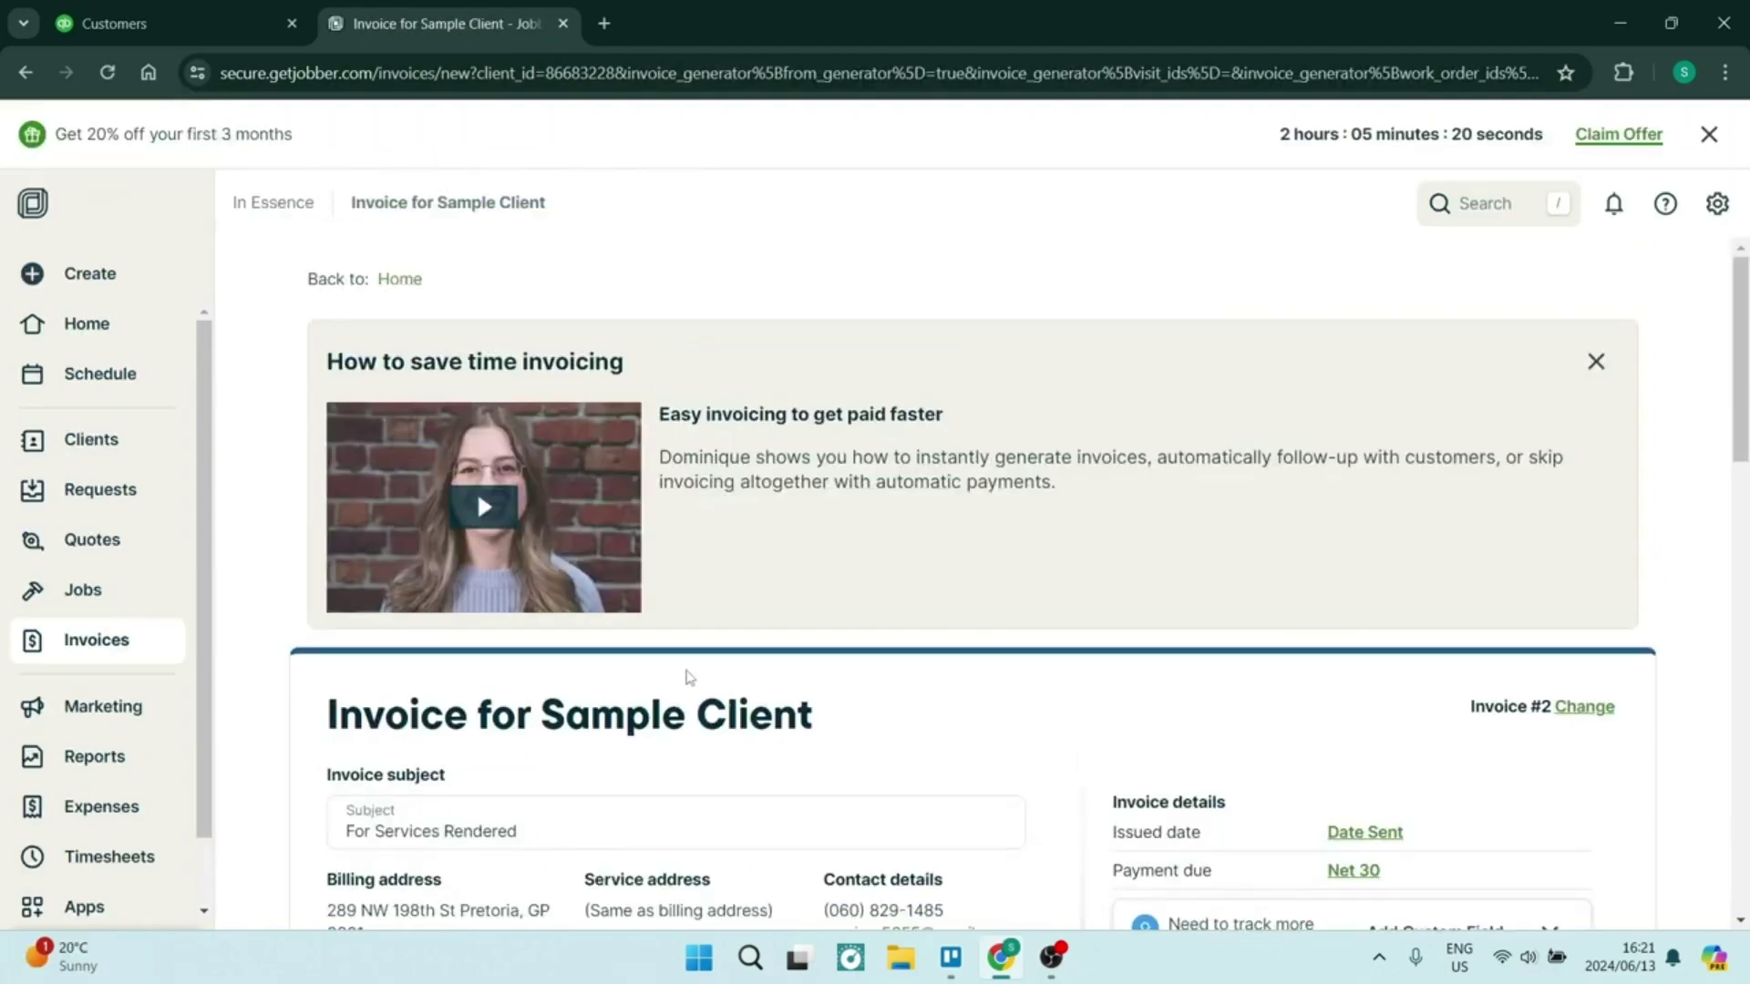
scroll(739, 688, "down", 3)
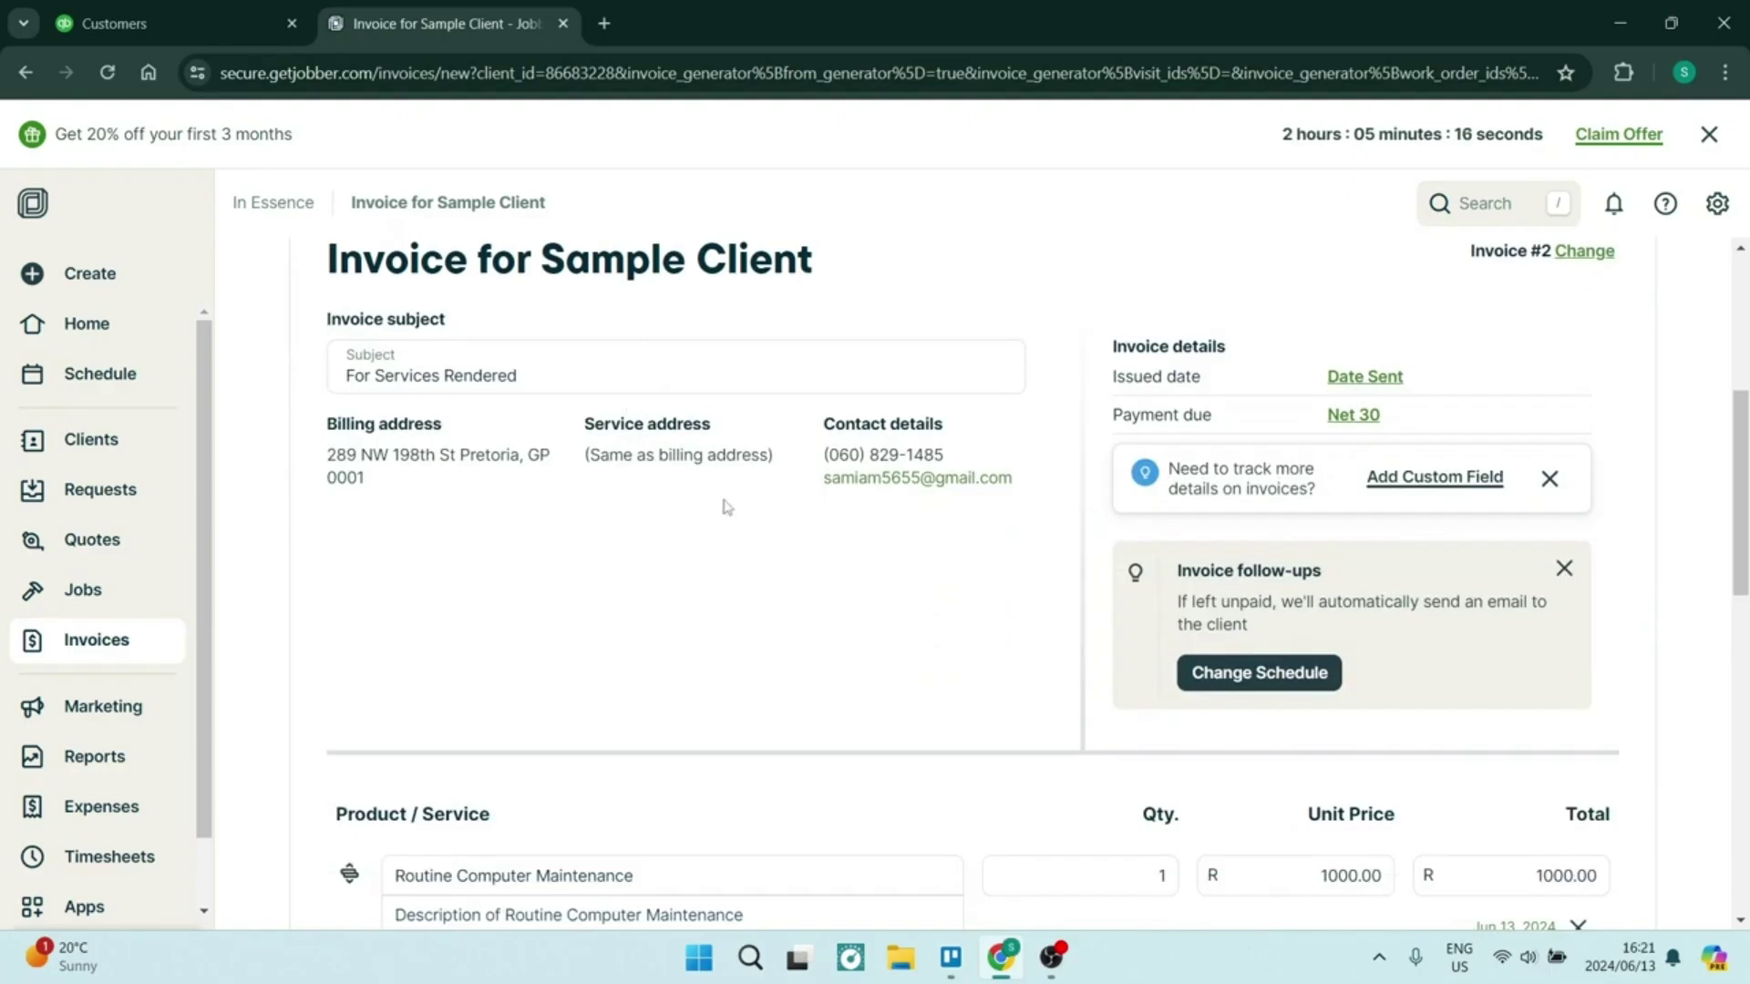
scroll(805, 522, "down", 2)
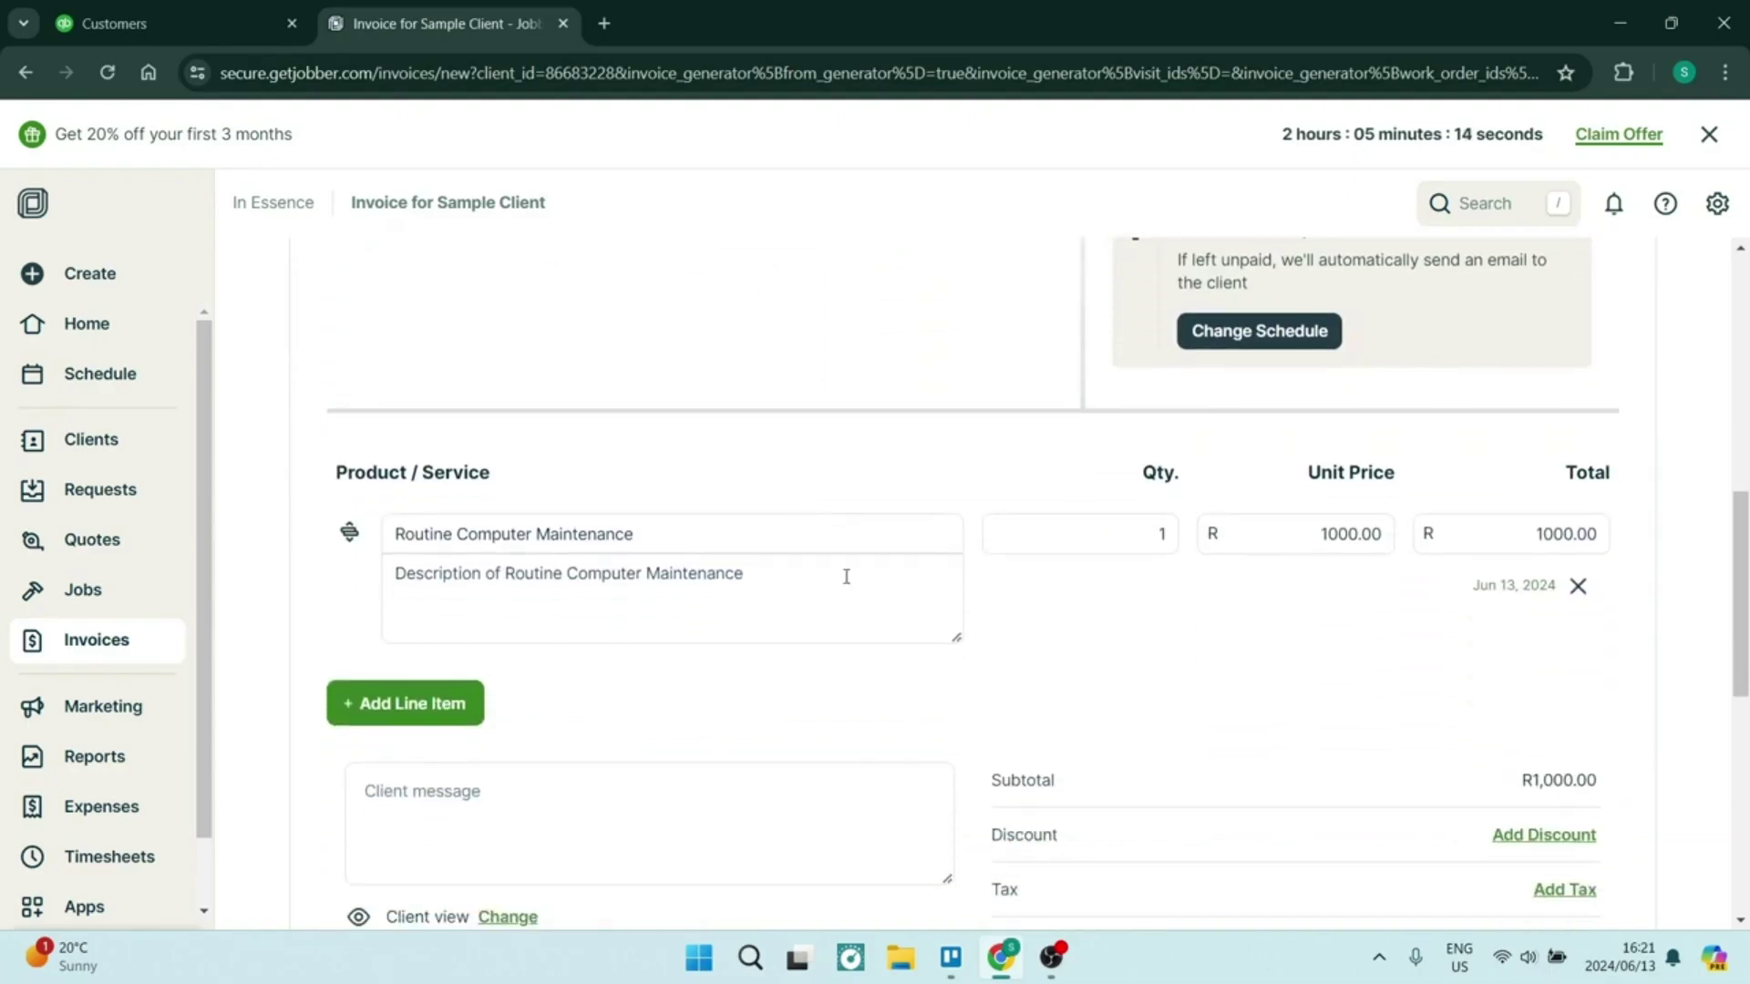
scroll(845, 575, "down", 2)
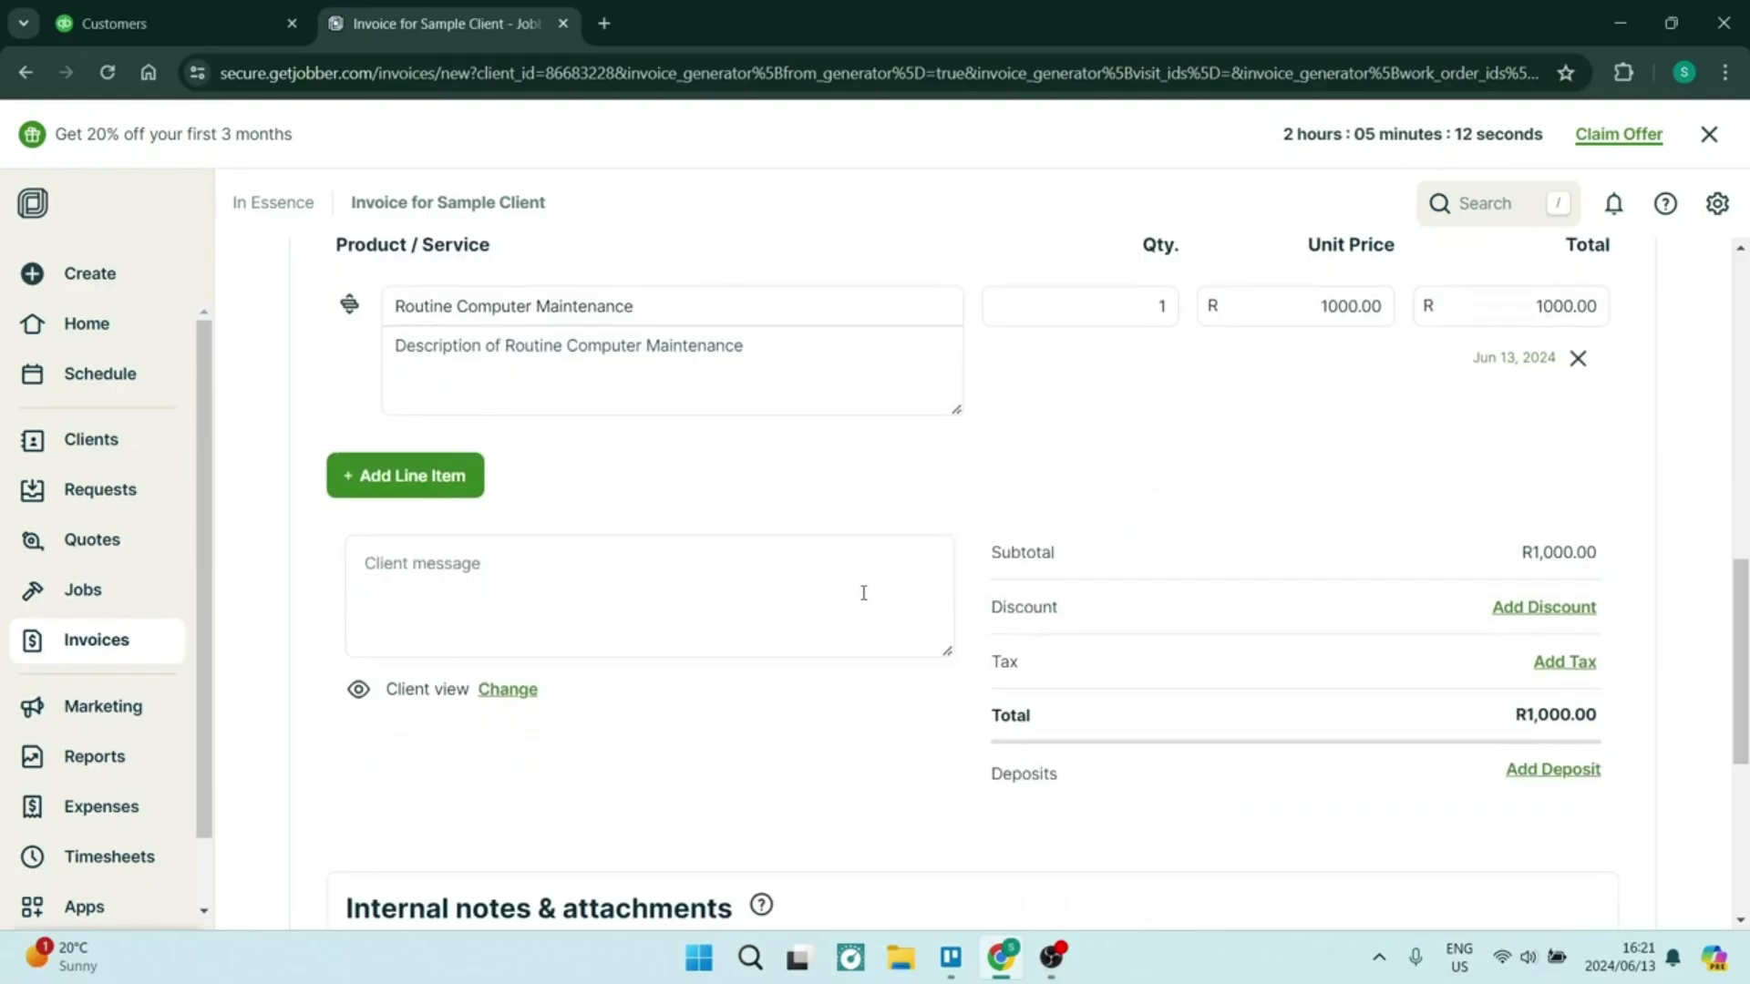
scroll(863, 592, "down", 2)
scroll(875, 594, "down", 2)
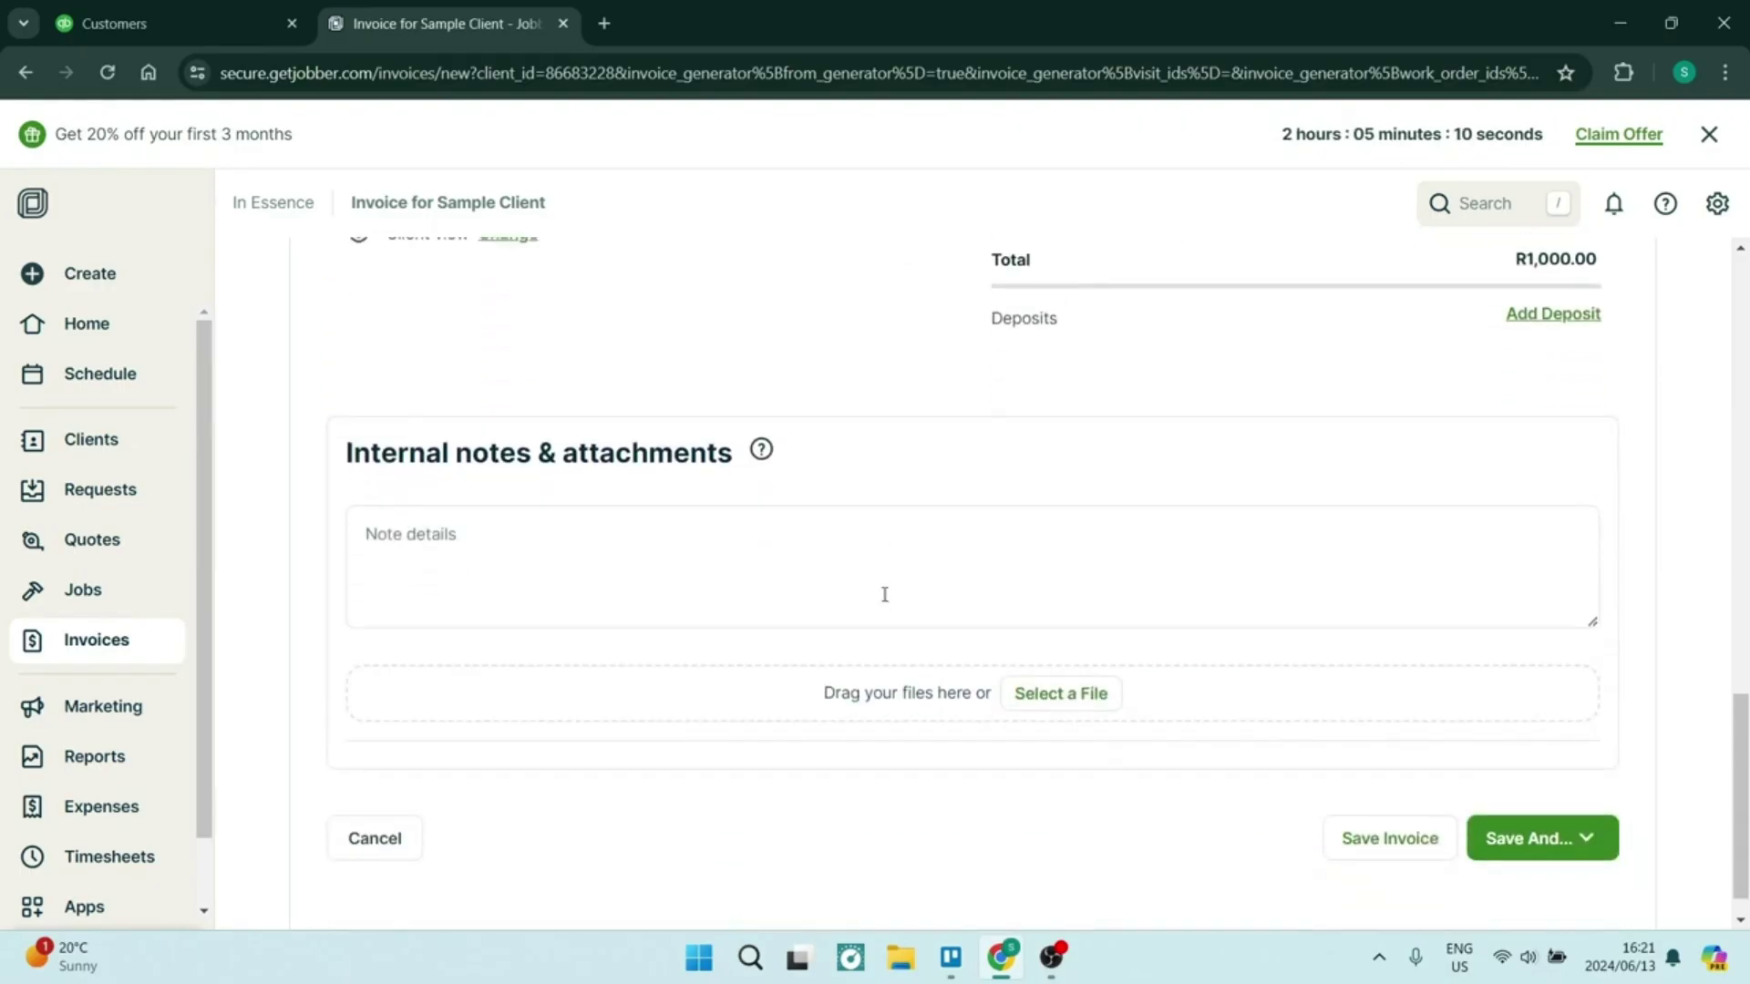
scroll(1034, 685, "down", 1)
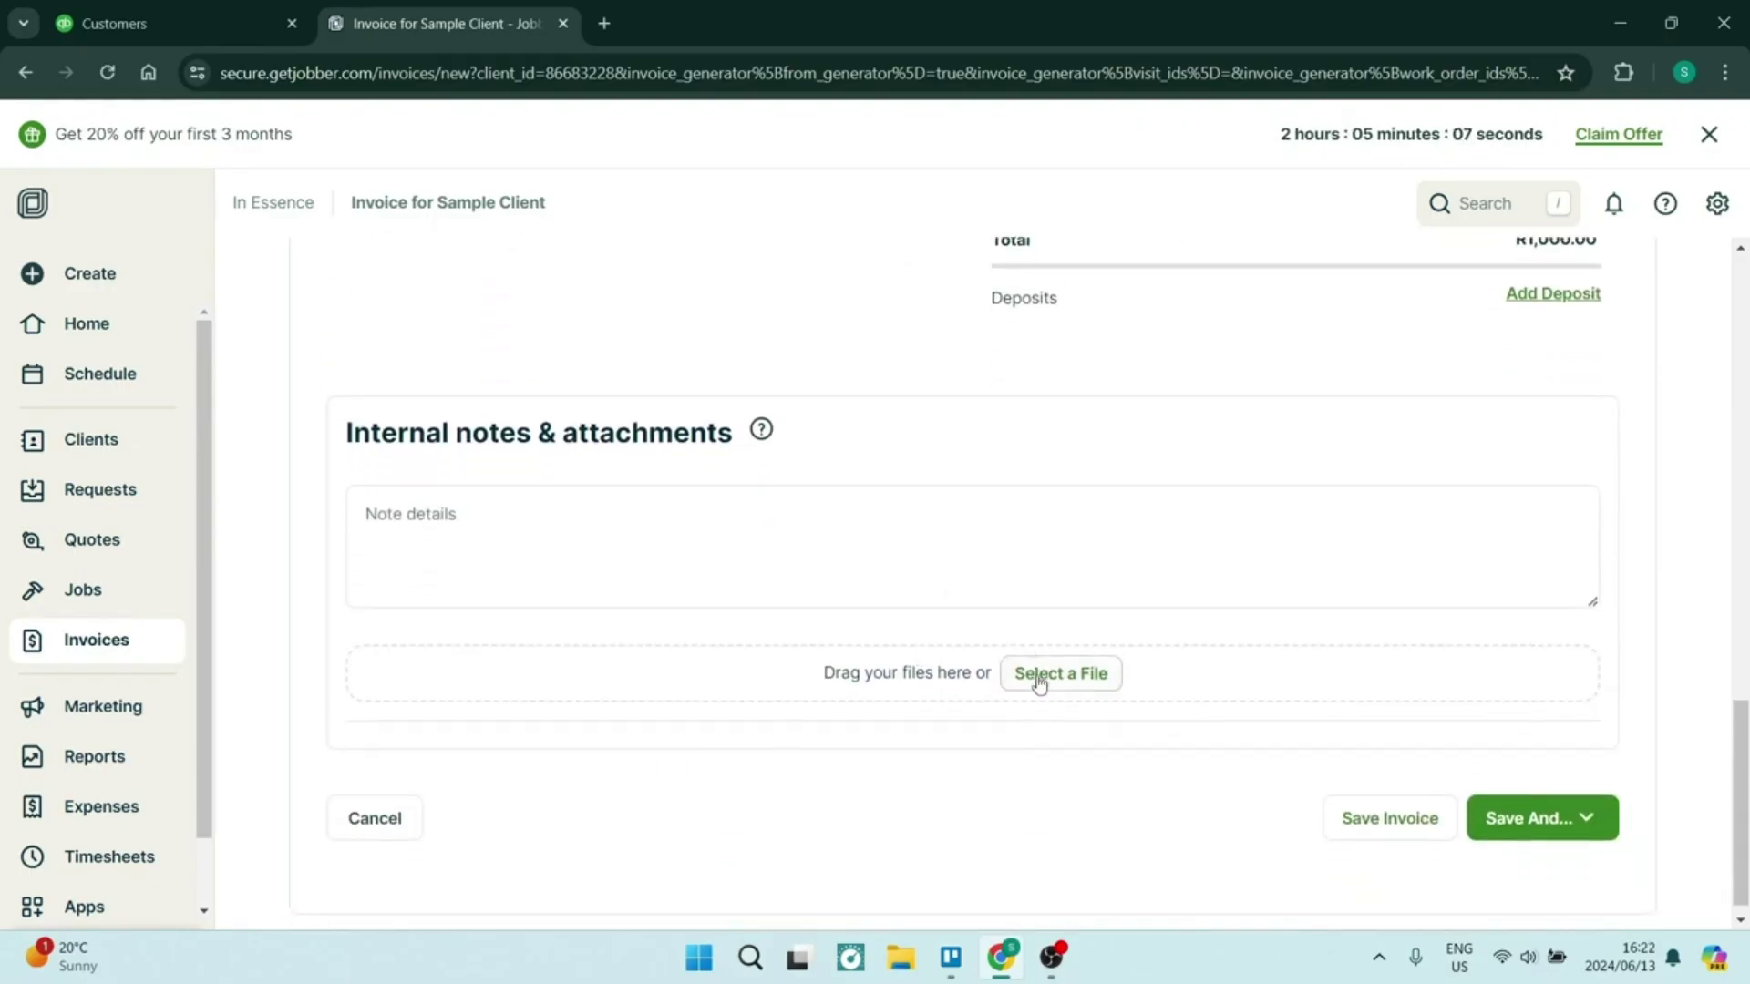
Save Invoice #2 for Routine Computer Maintenance at R1,000.00
left_click(1364, 819)
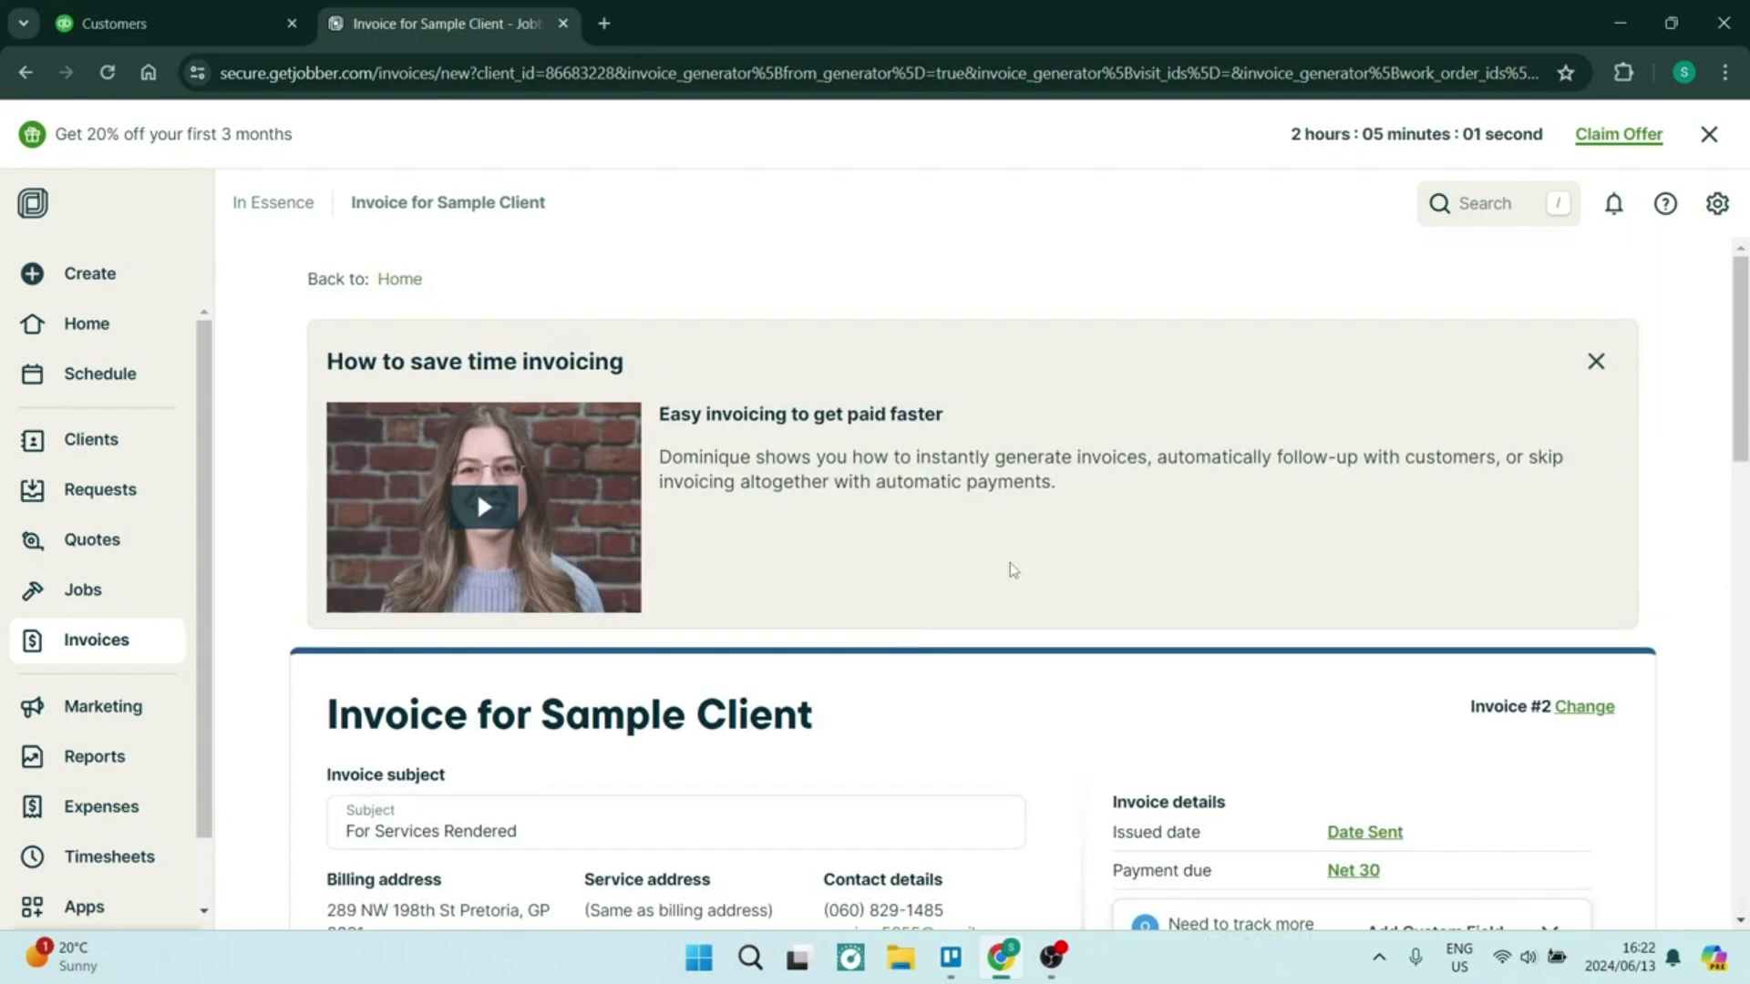
scroll(71, 766, "down", 1)
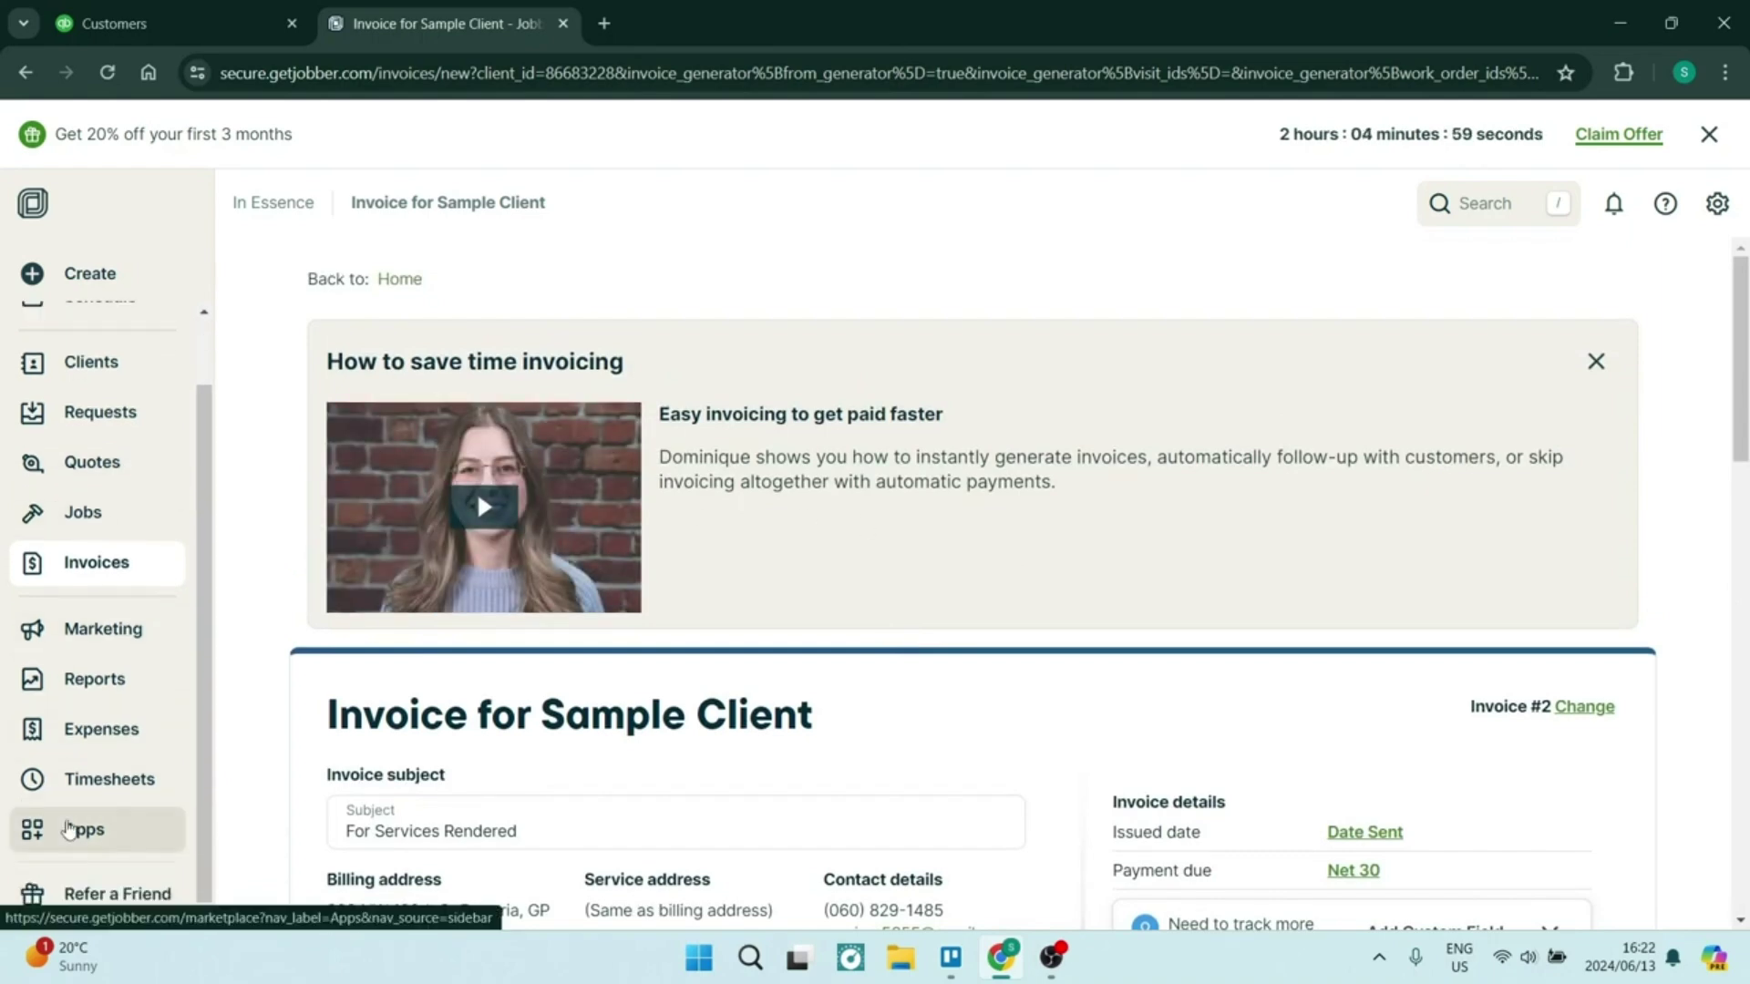
Browse Jobber's App Marketplace, then switch to the QuickBooks Online Customers & leads tab
left_click(68, 830)
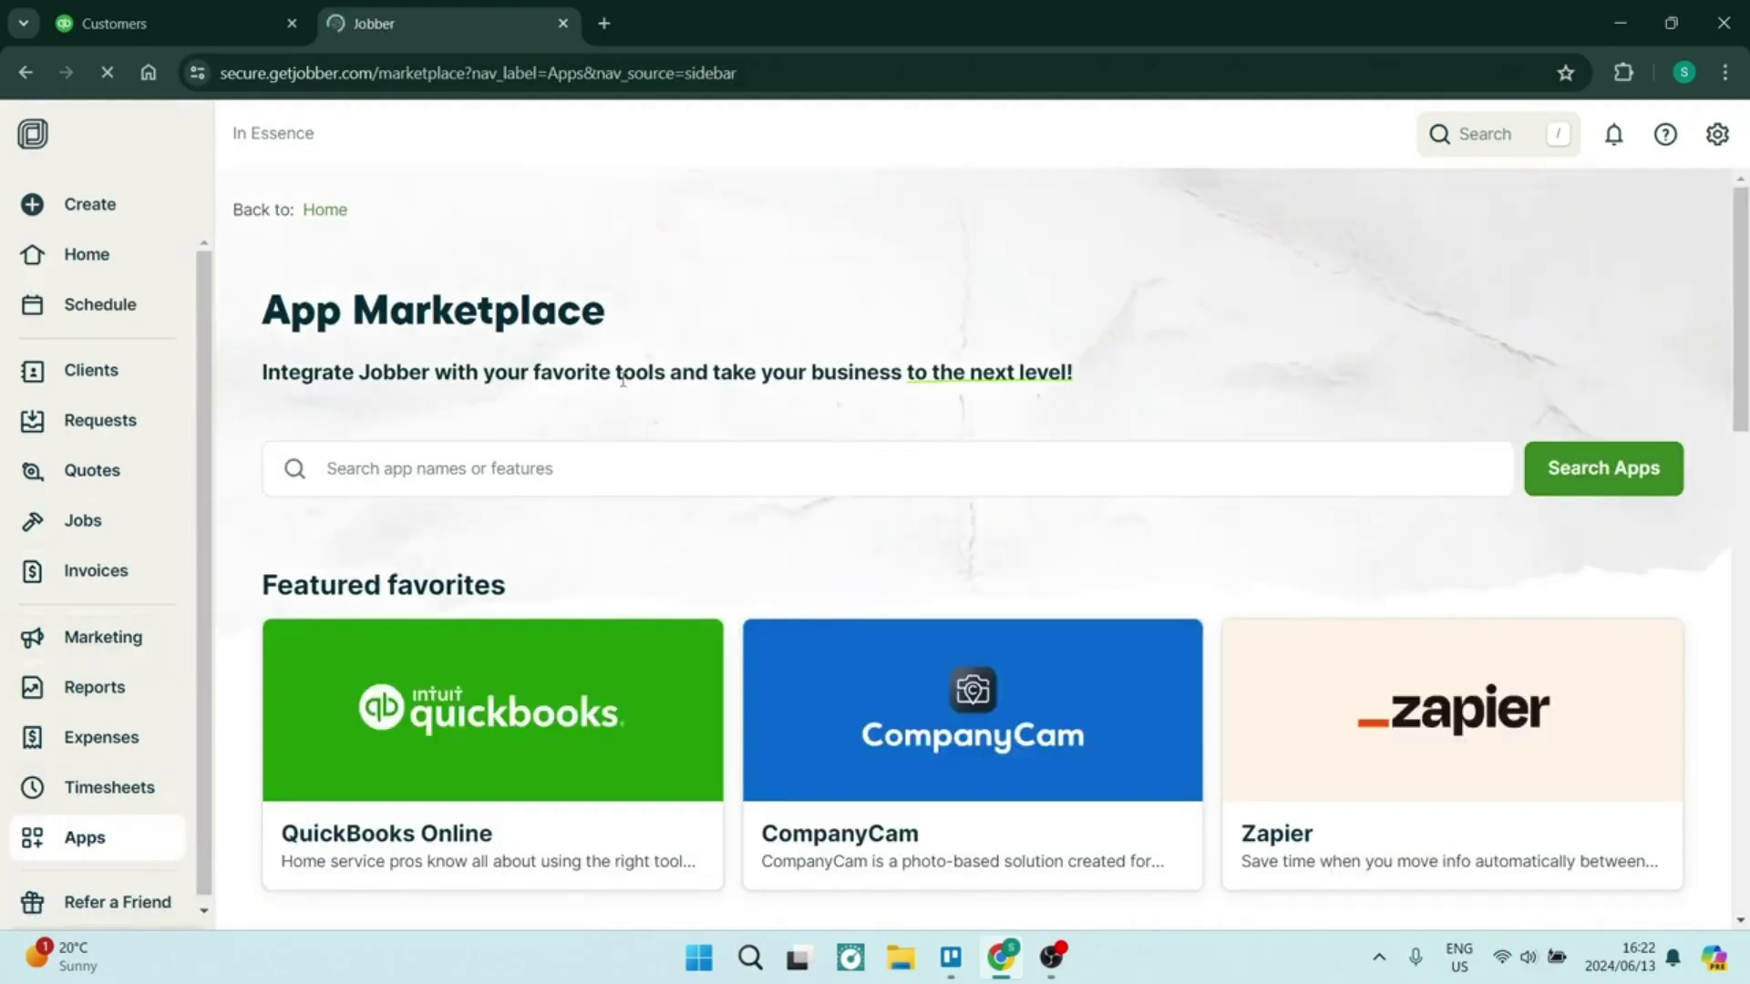
scroll(772, 563, "down", 2)
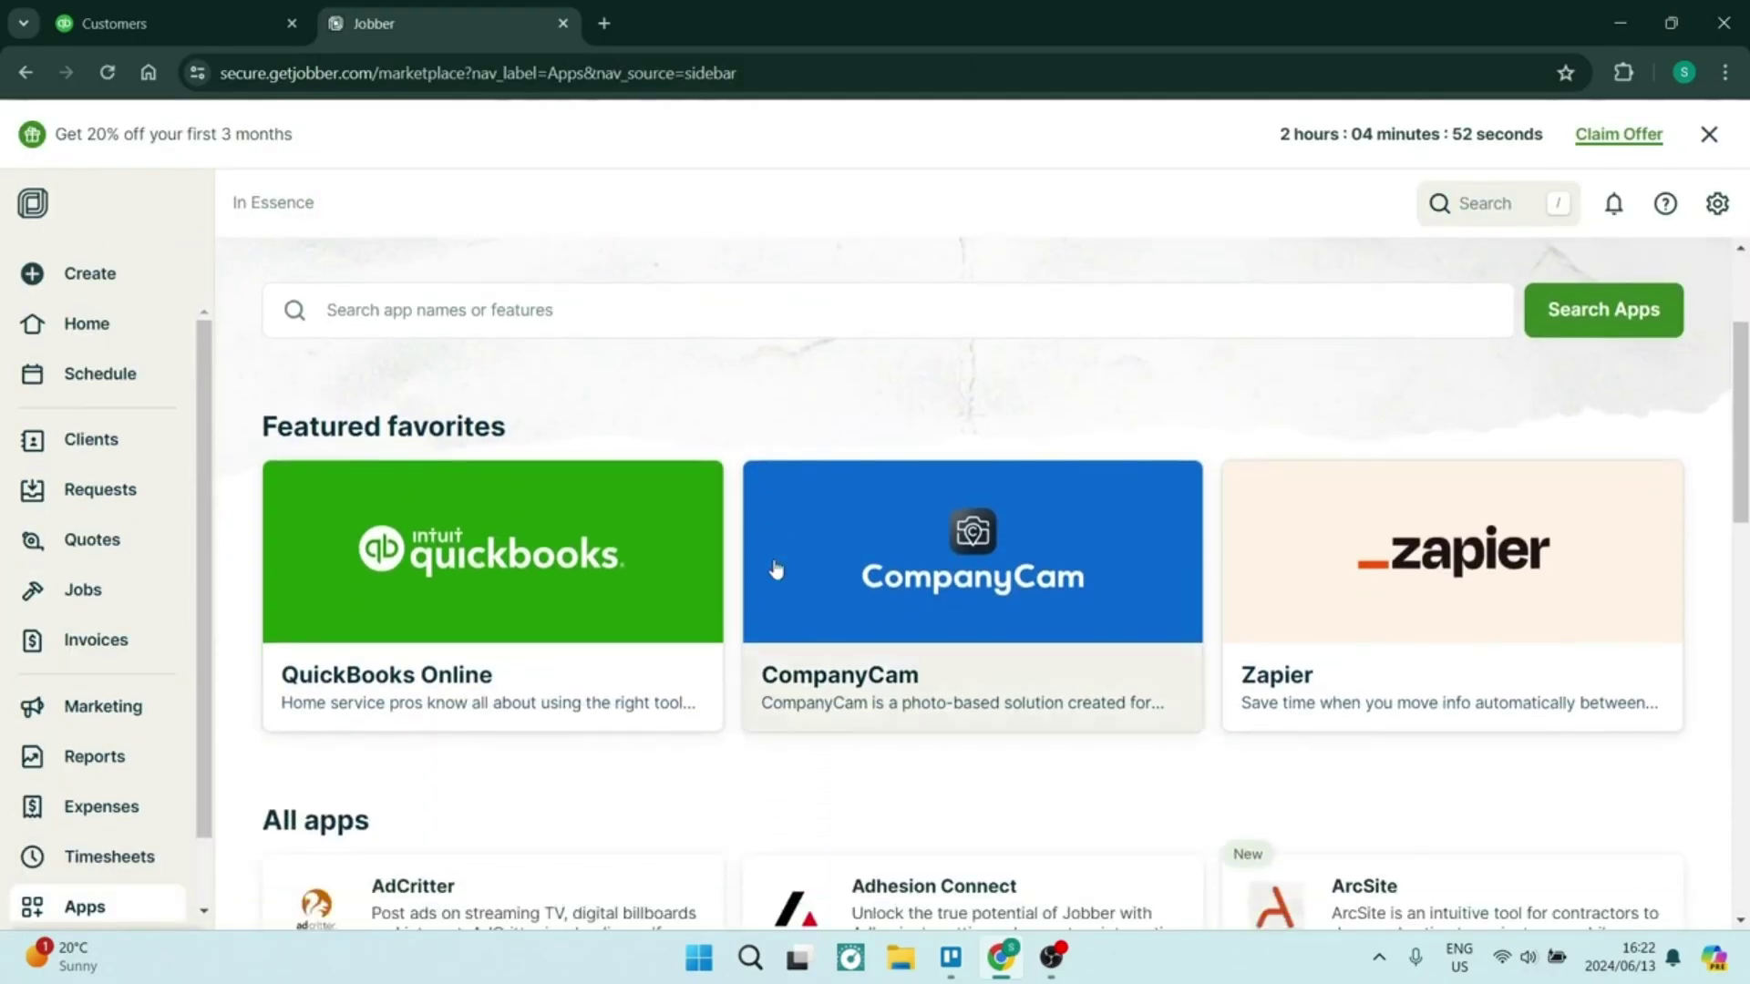
scroll(774, 570, "down", 1)
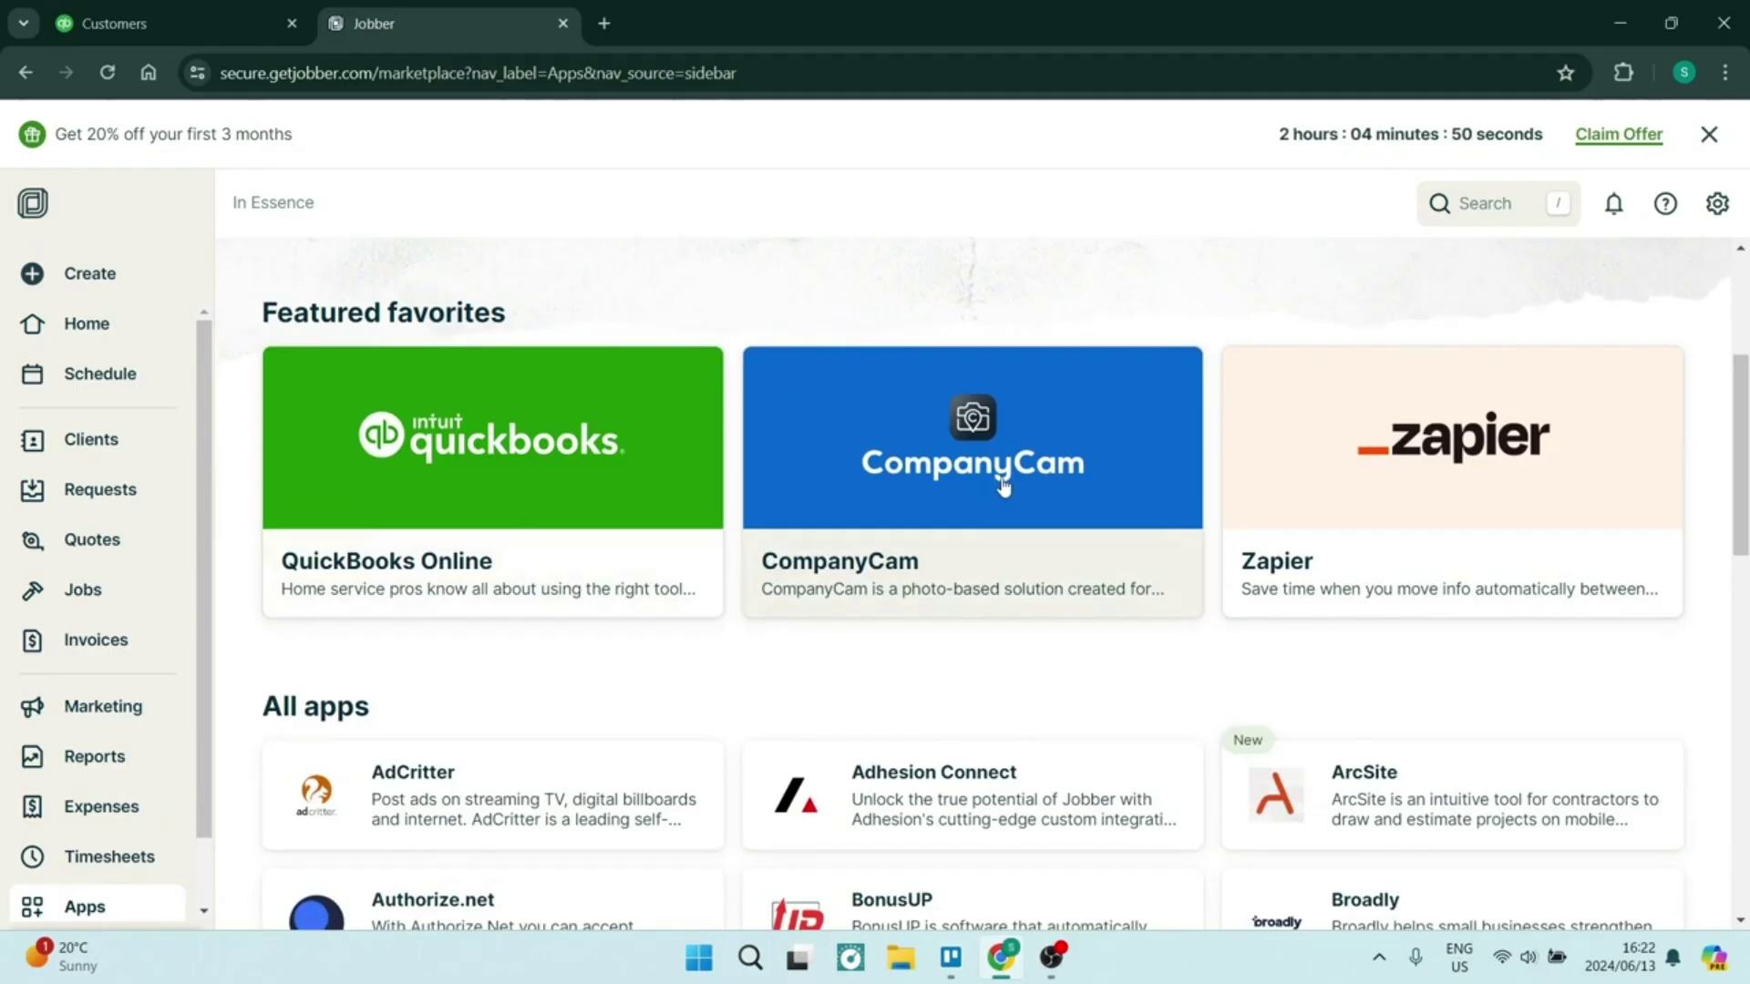
scroll(1408, 478, "down", 2)
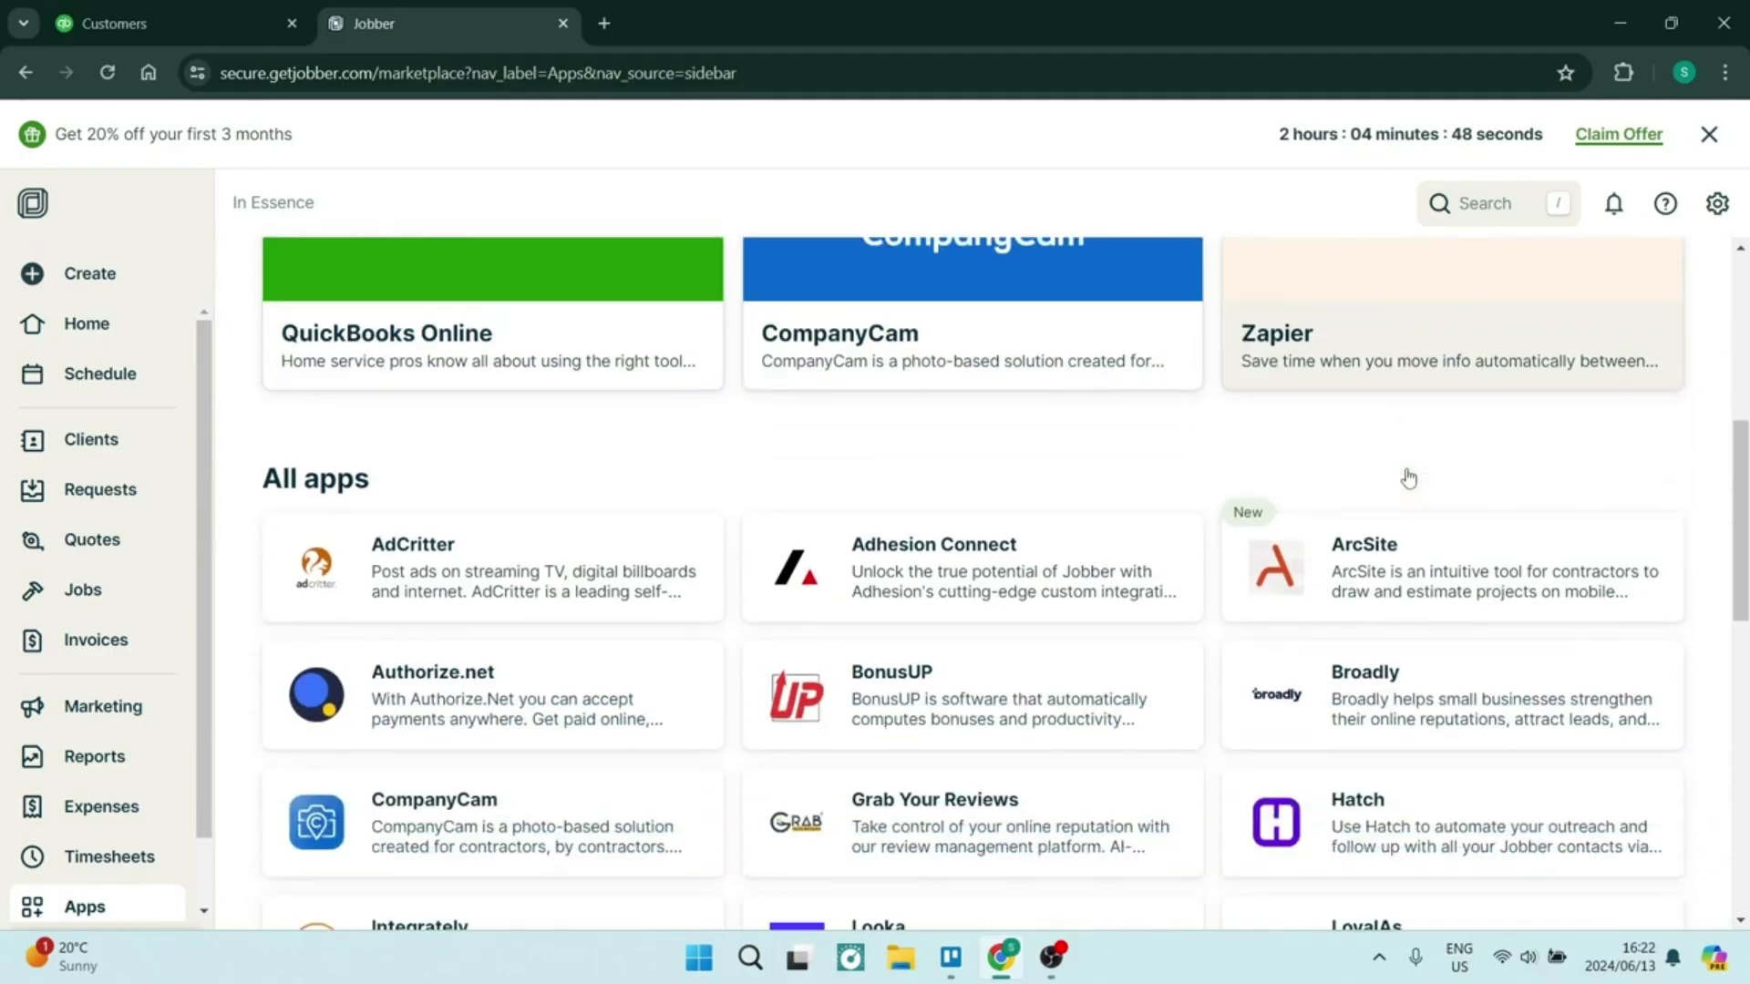
scroll(1408, 479, "up", 1)
scroll(1415, 547, "up", 2)
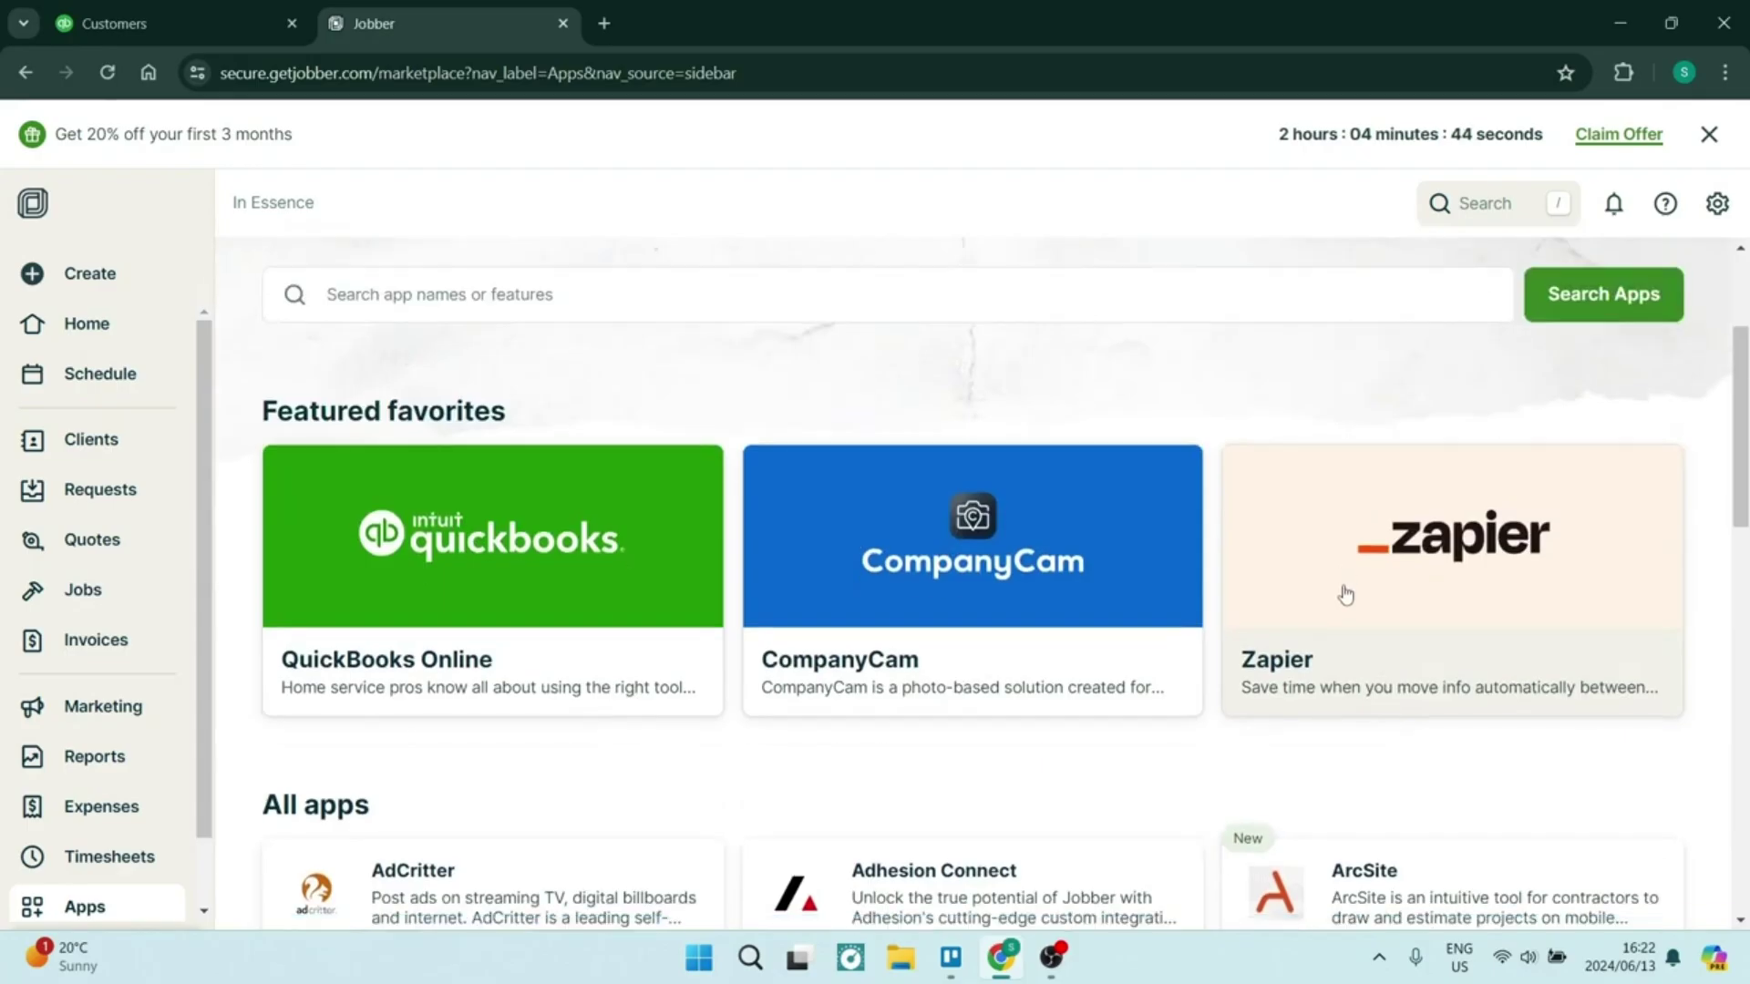
scroll(1334, 602, "down", 3)
left_click(177, 31)
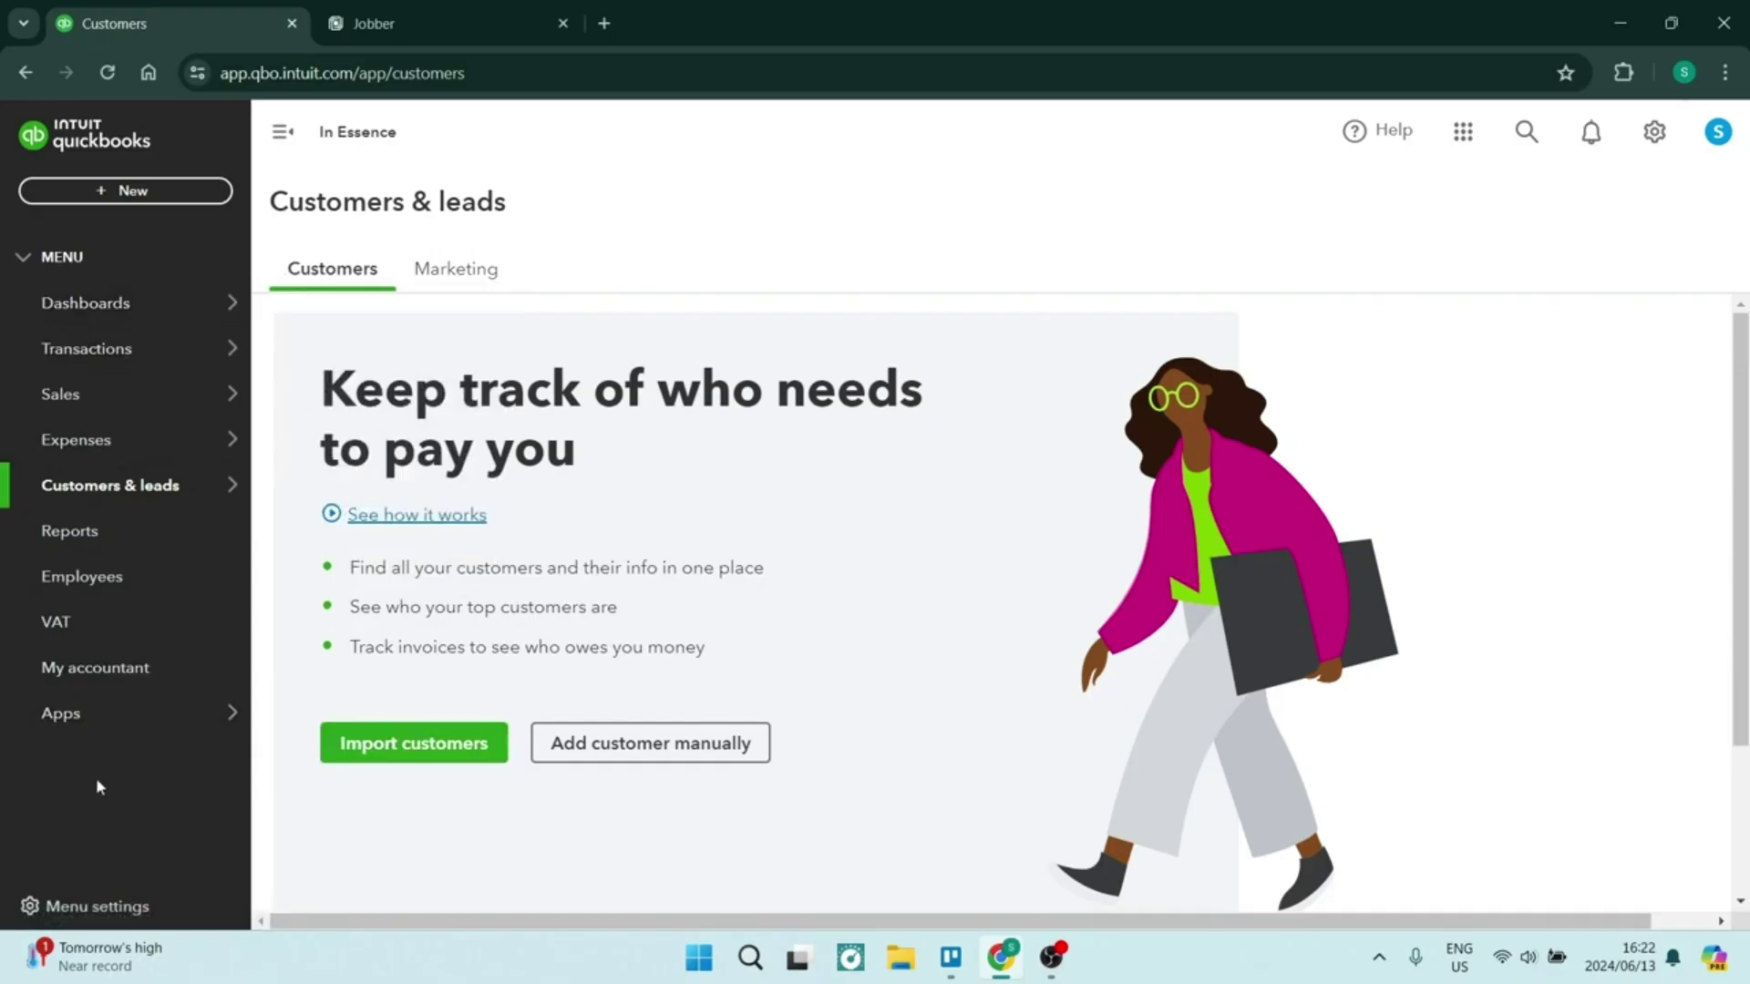
Review QuickBooks Customers & leads, then return to the Jobber App Marketplace tab
left_click(442, 26)
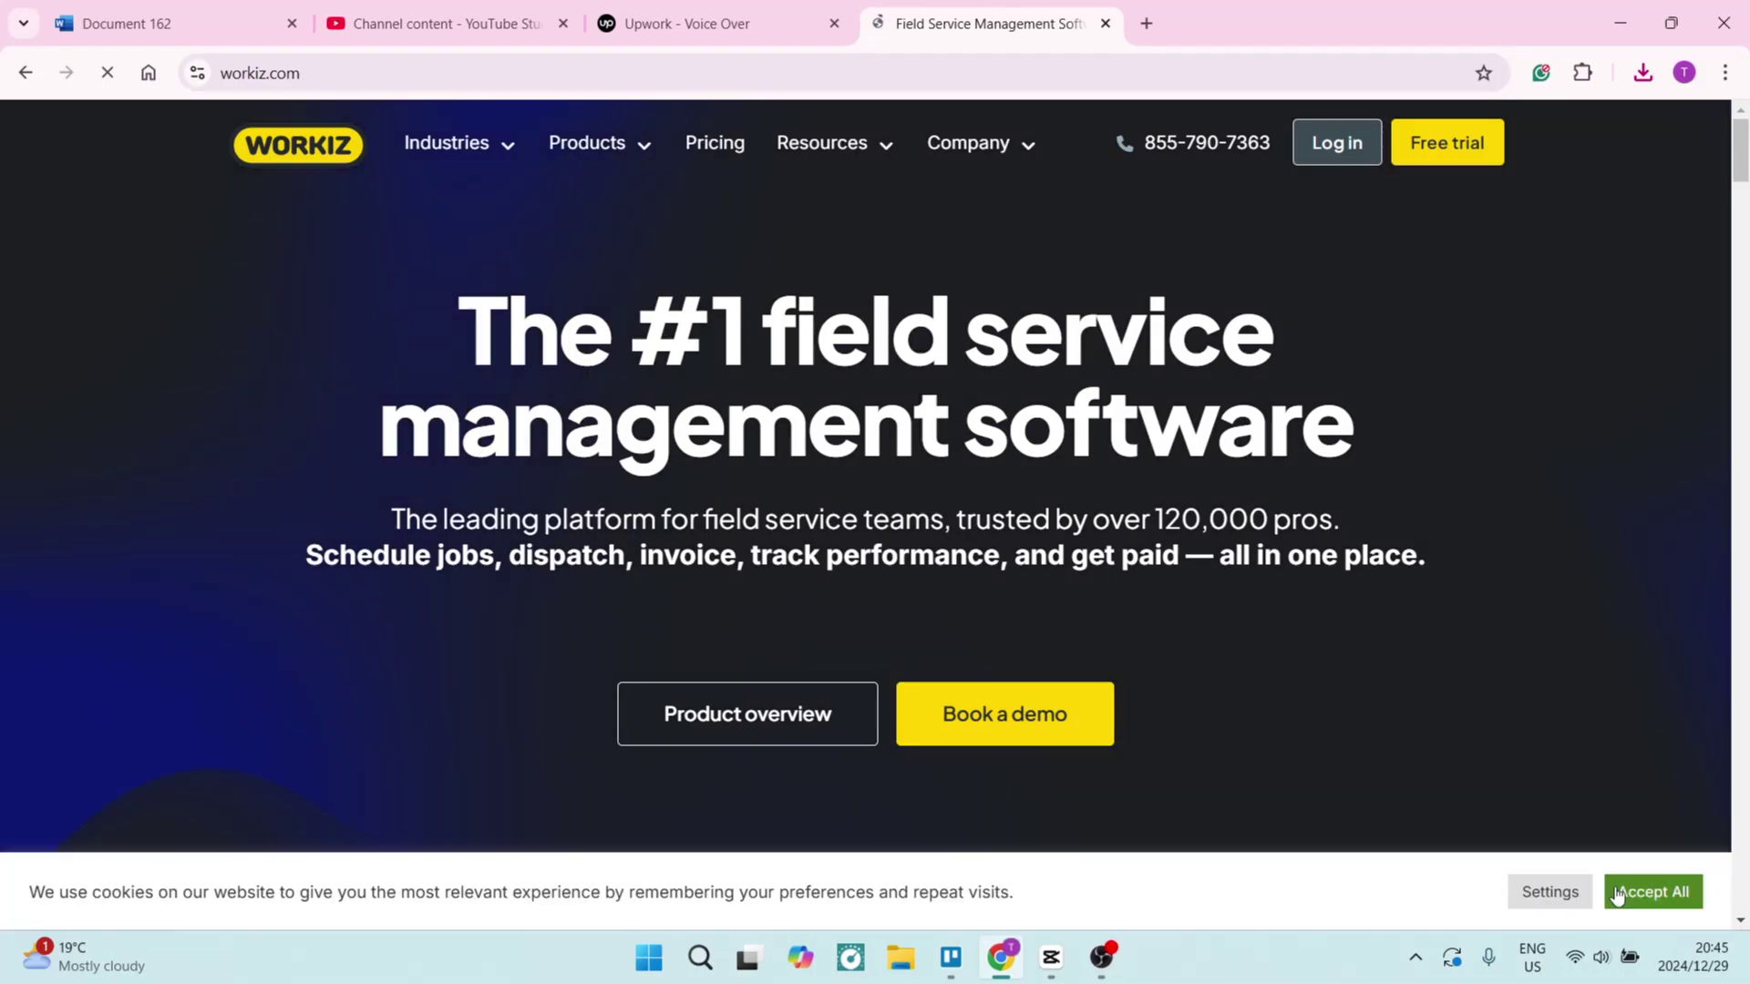
Accept Workiz's cookies and move the Workiz homepage into its own maximized window
left_click(1617, 896)
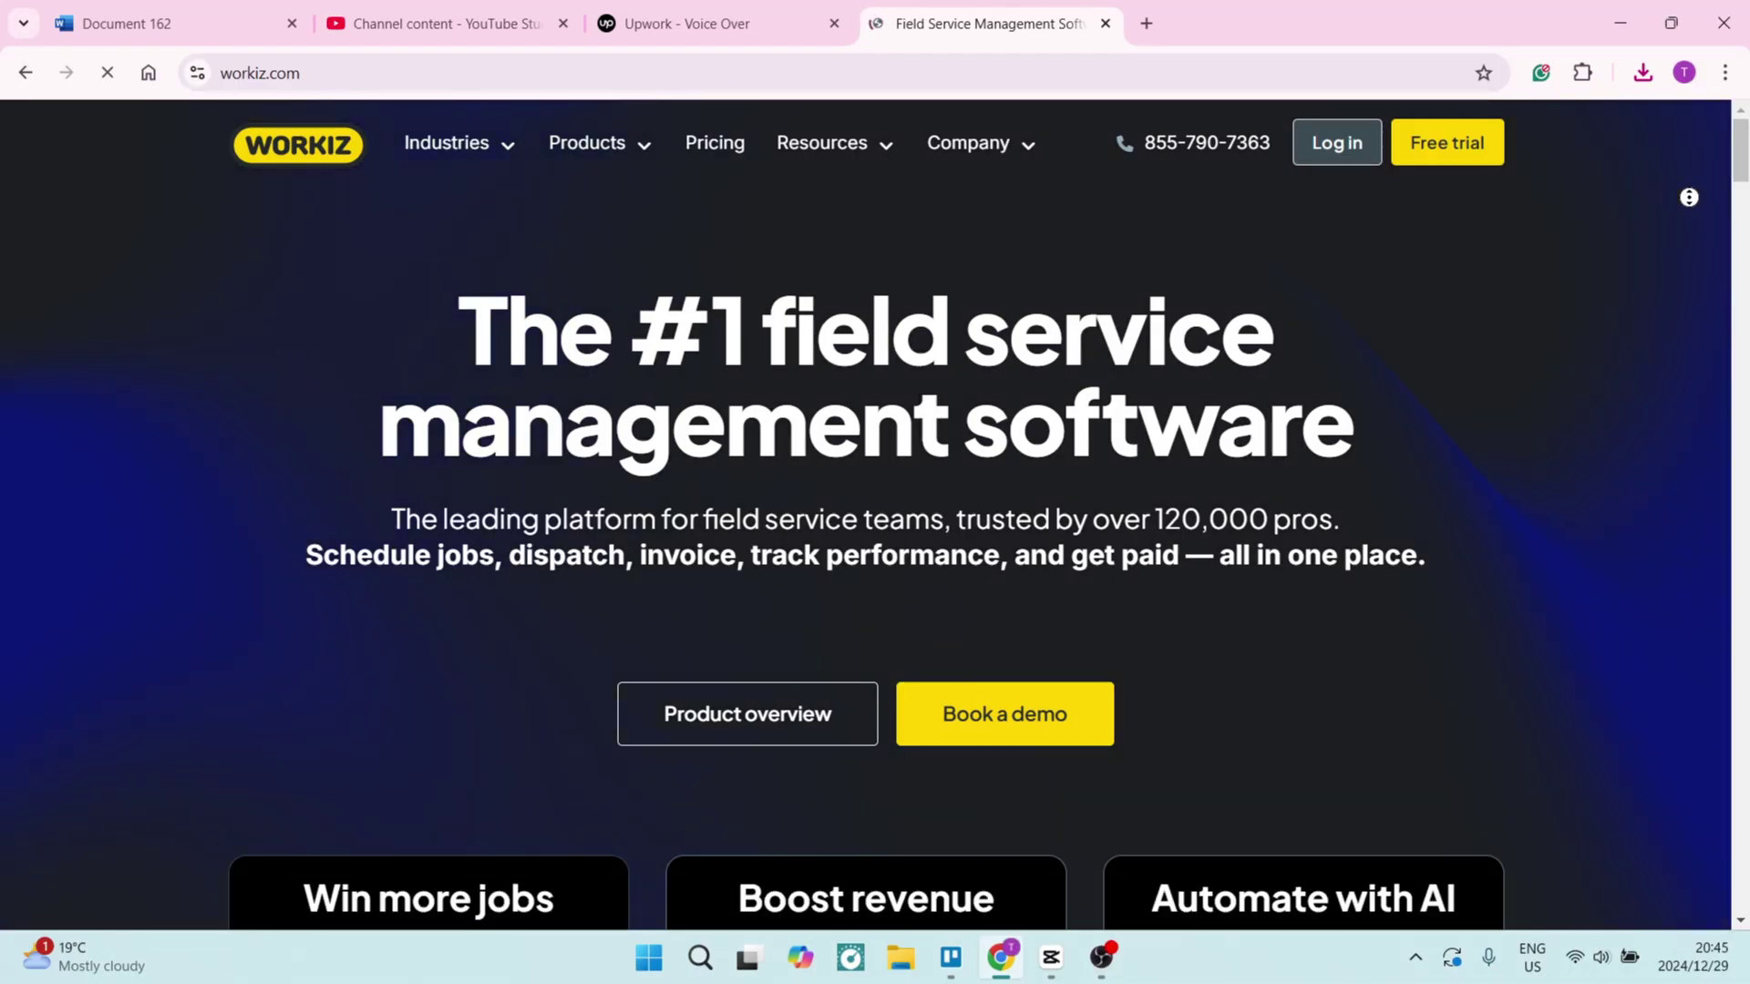
scroll(875, 546, "down", 1)
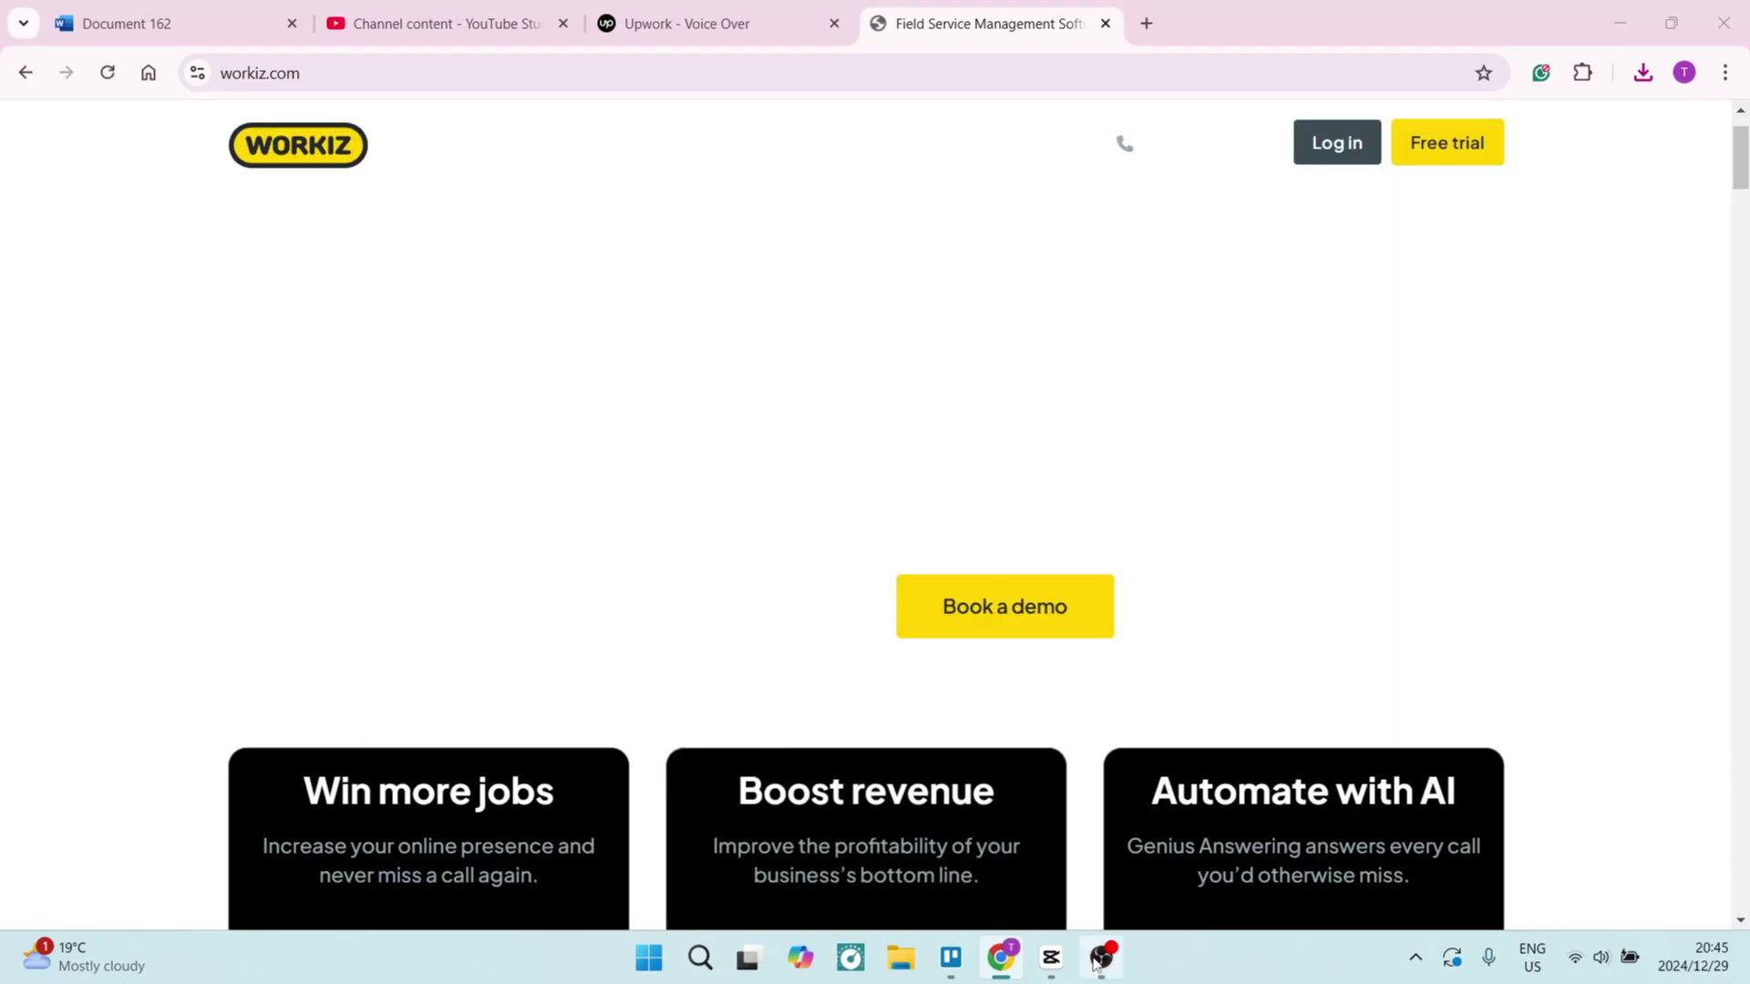
left_click(1101, 957)
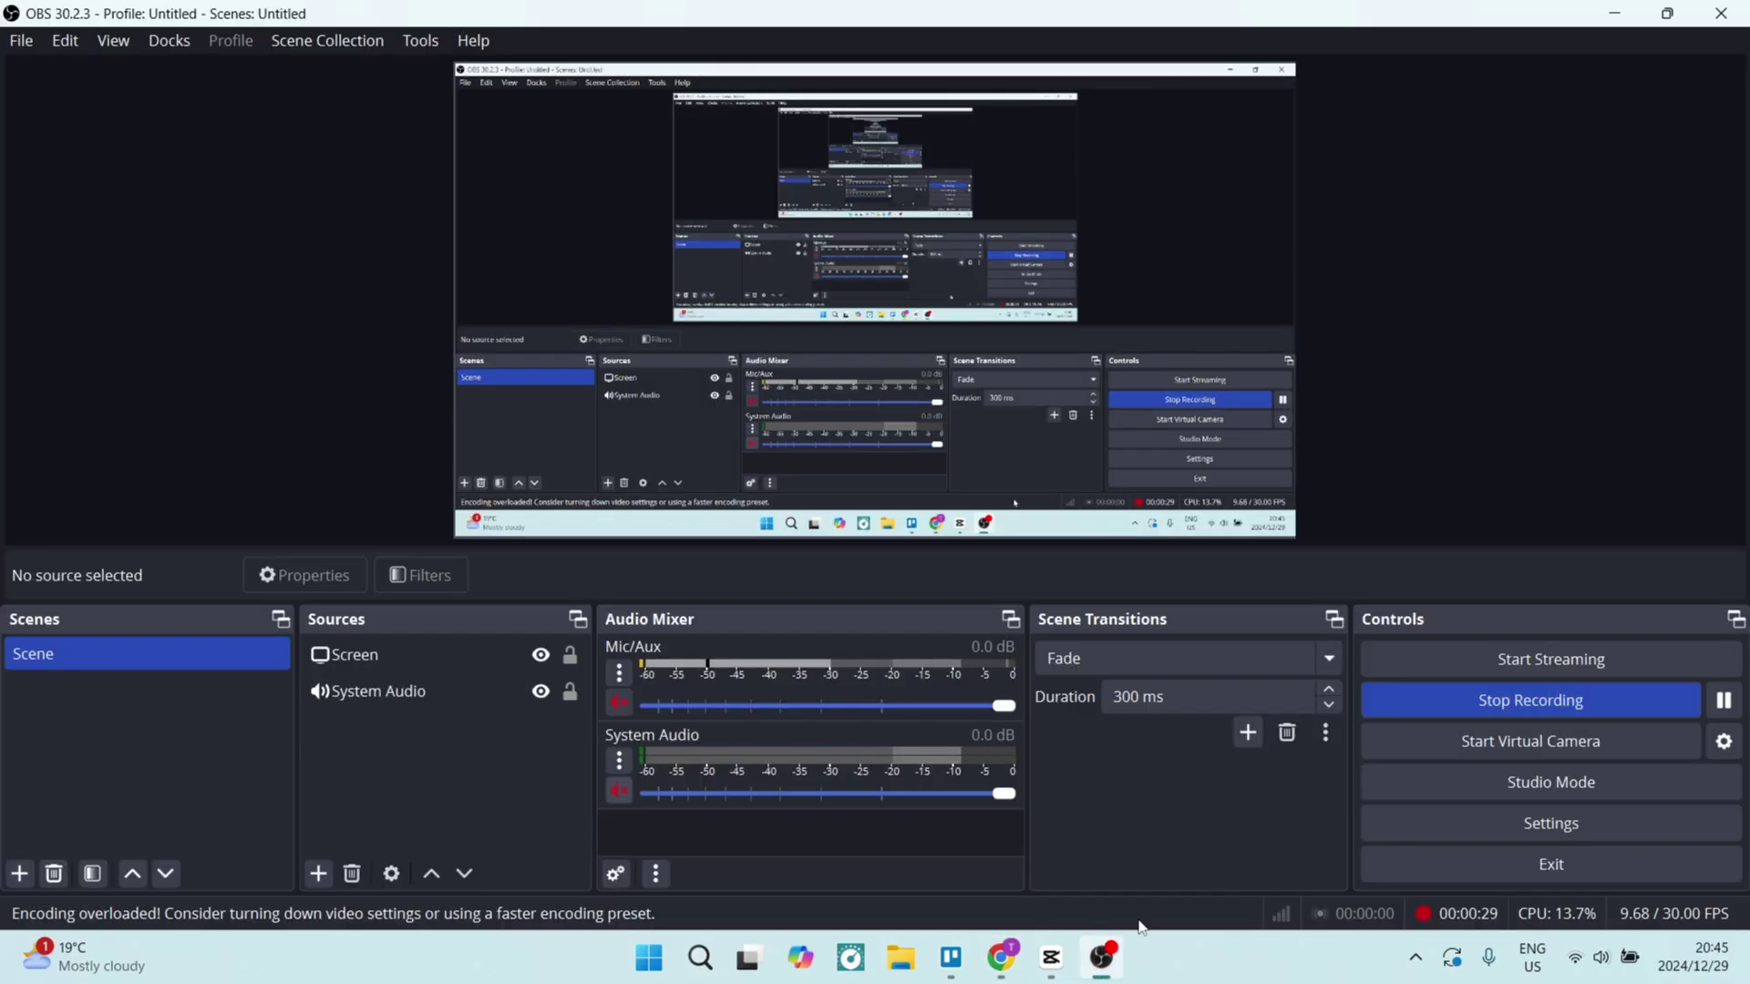
left_click(1100, 957)
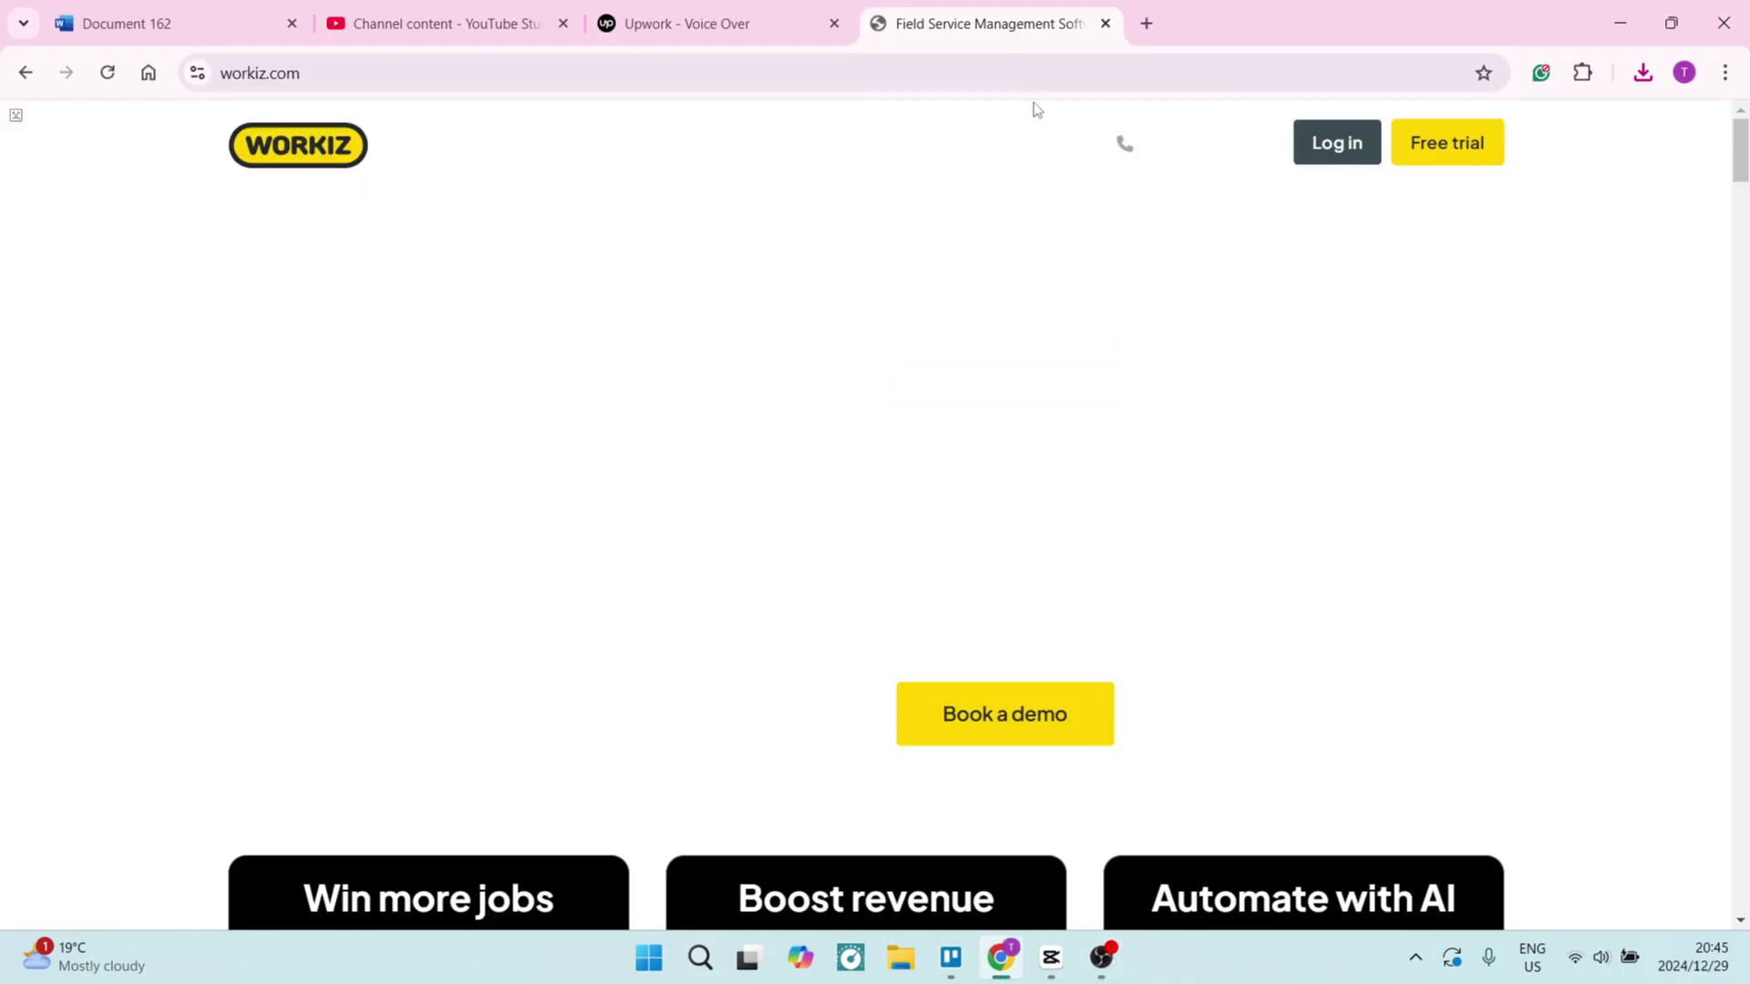
left_click_drag(1035, 24, 1303, 139)
double_click(1303, 139)
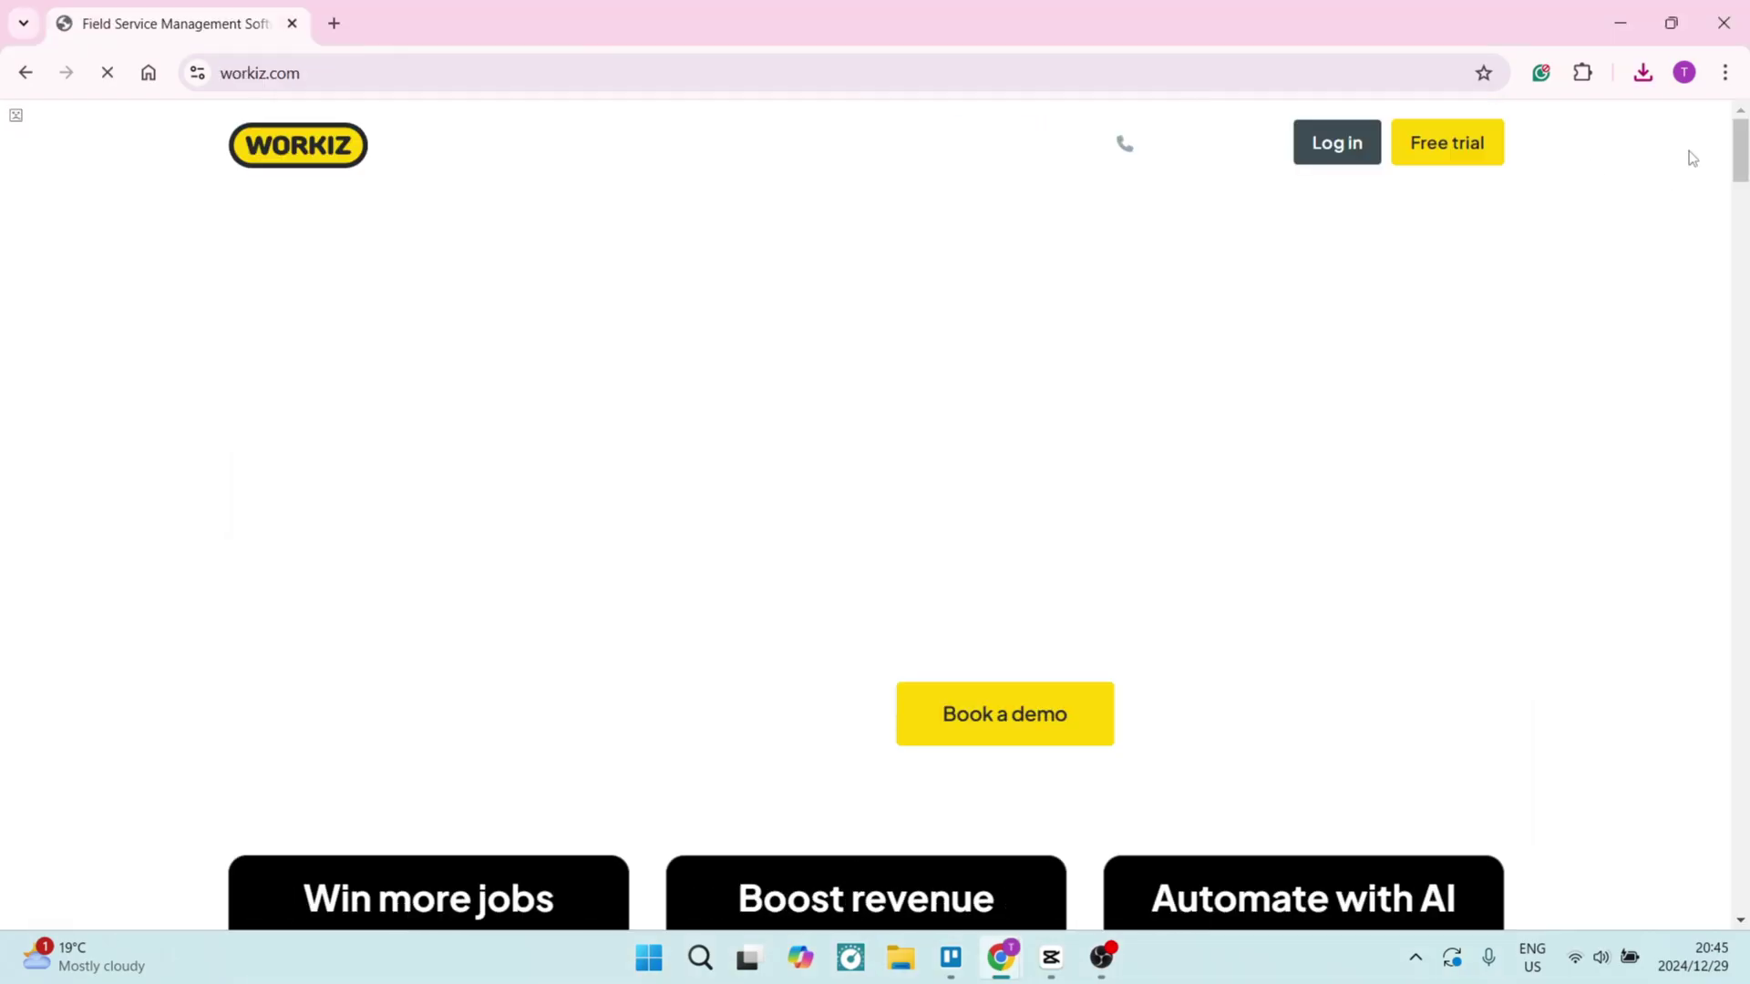
scroll(1684, 184, "down", 2)
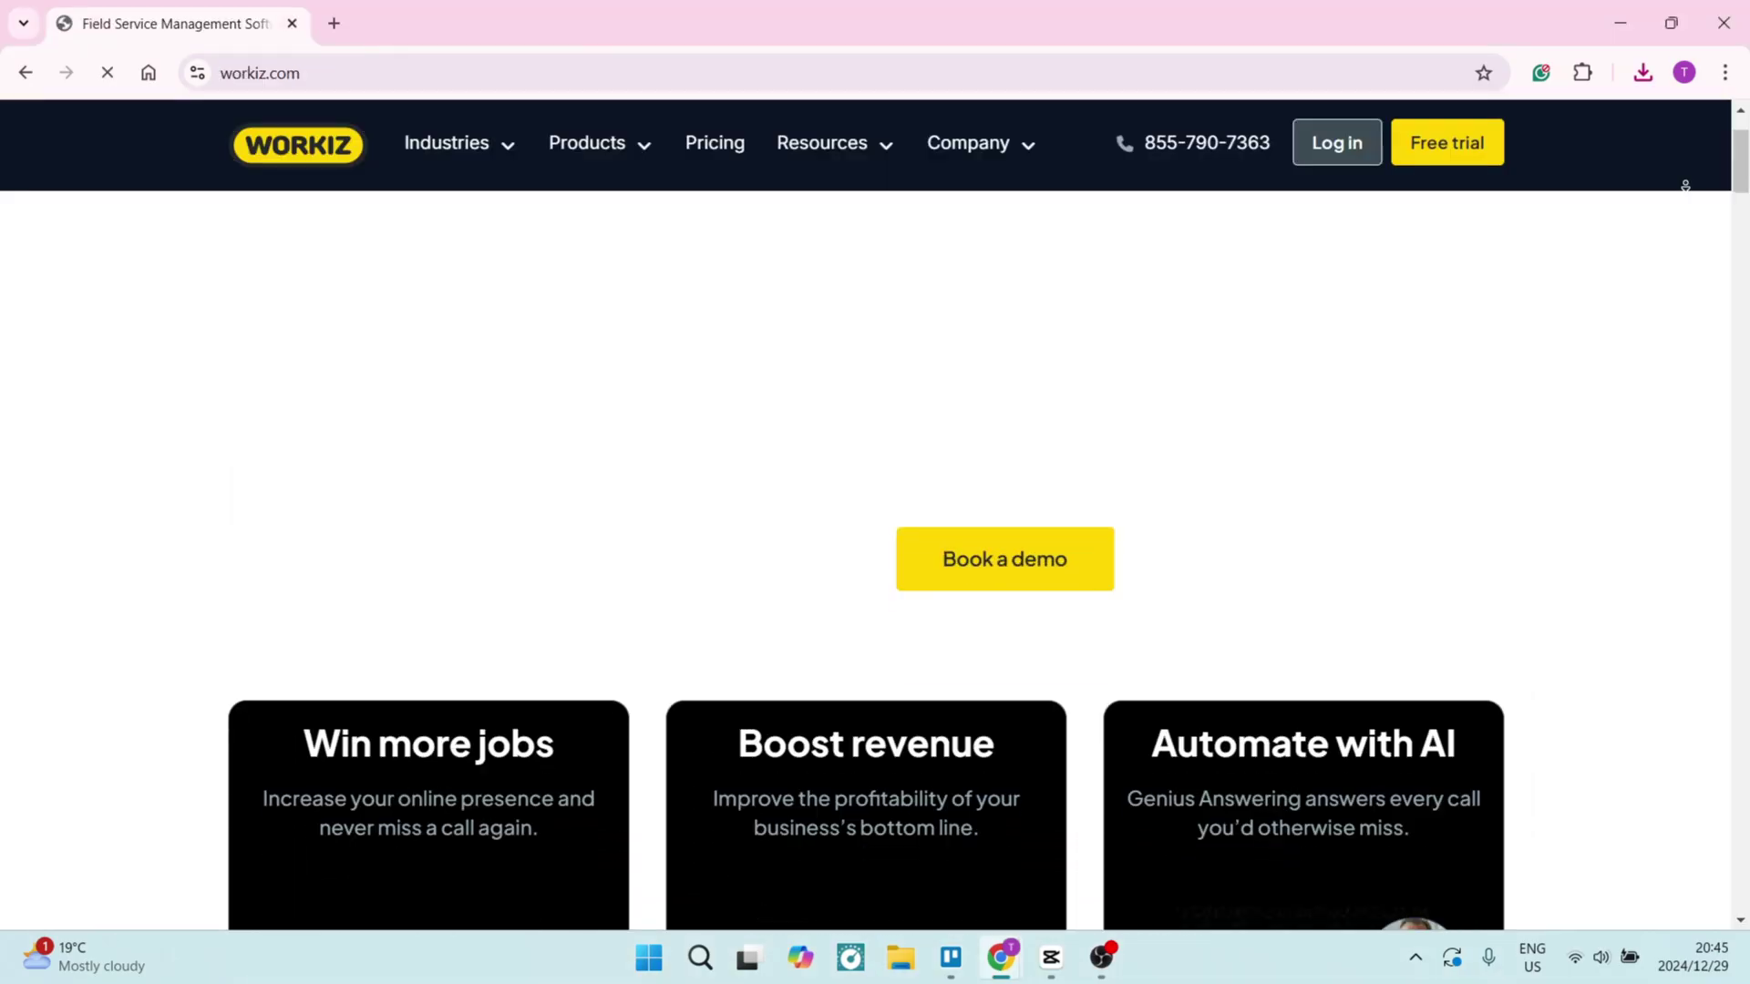
Autoscroll the Workiz homepage down through its features to the Why Workiz? section
middle_click(1688, 178)
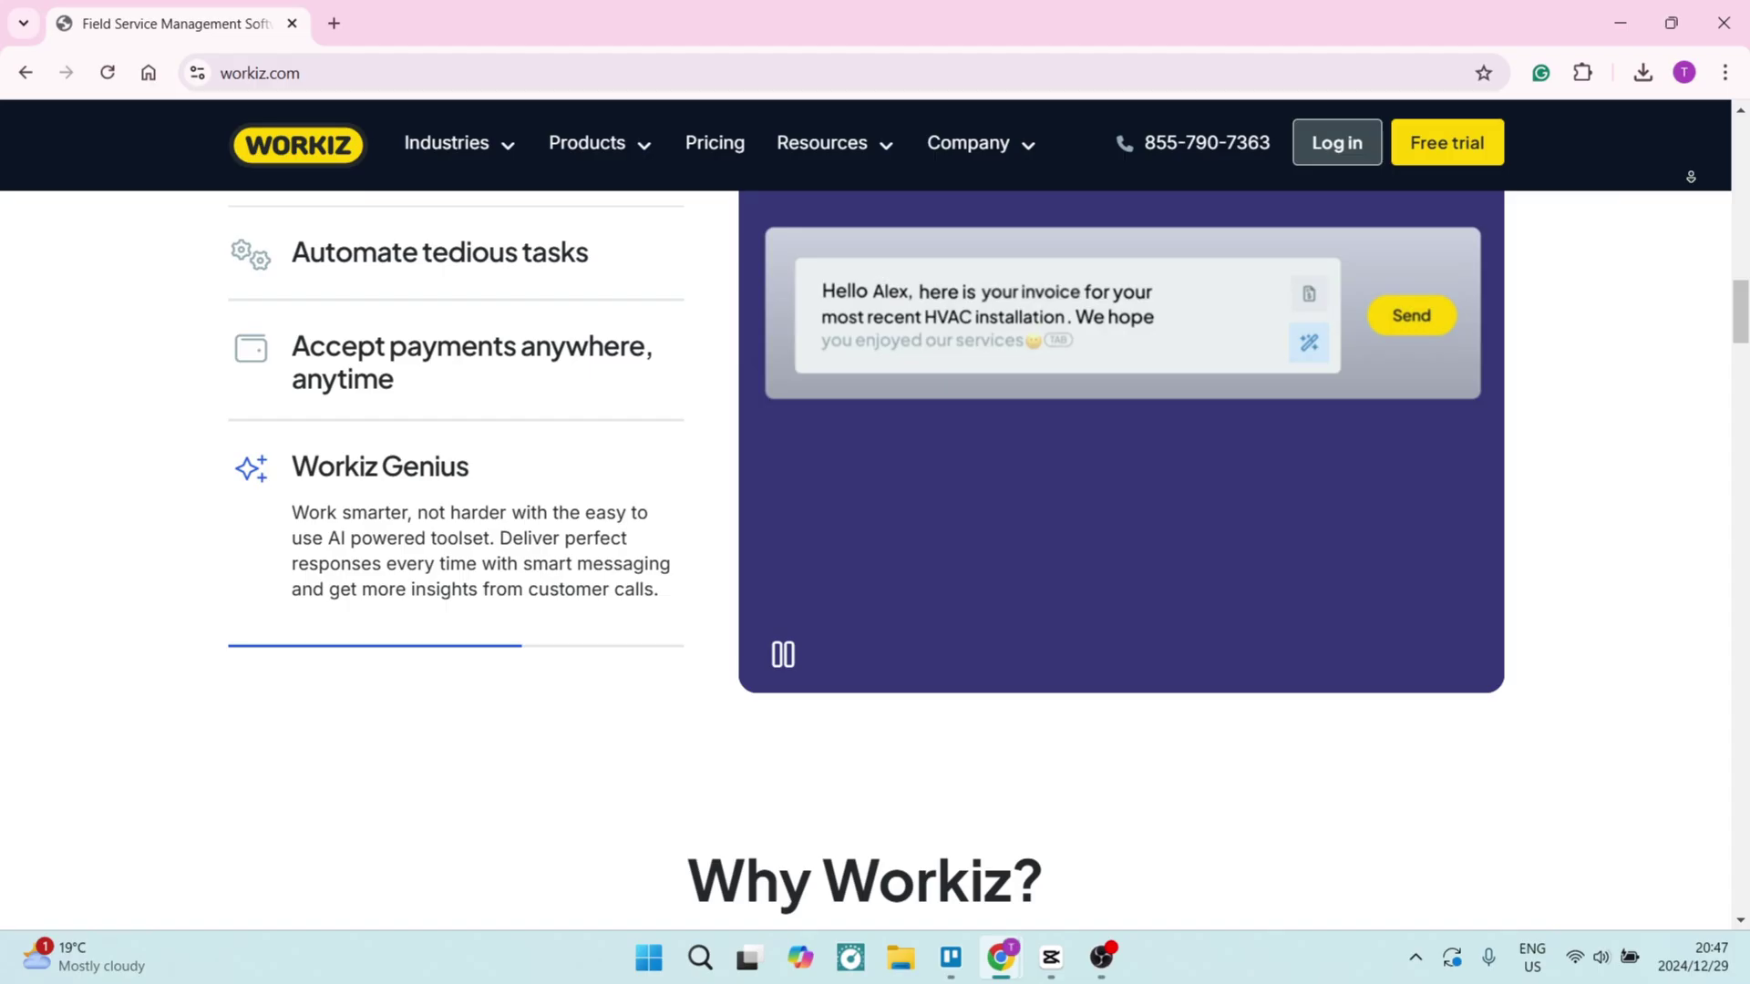
scroll(876, 547, "down", 3)
scroll(875, 548, "down", 1)
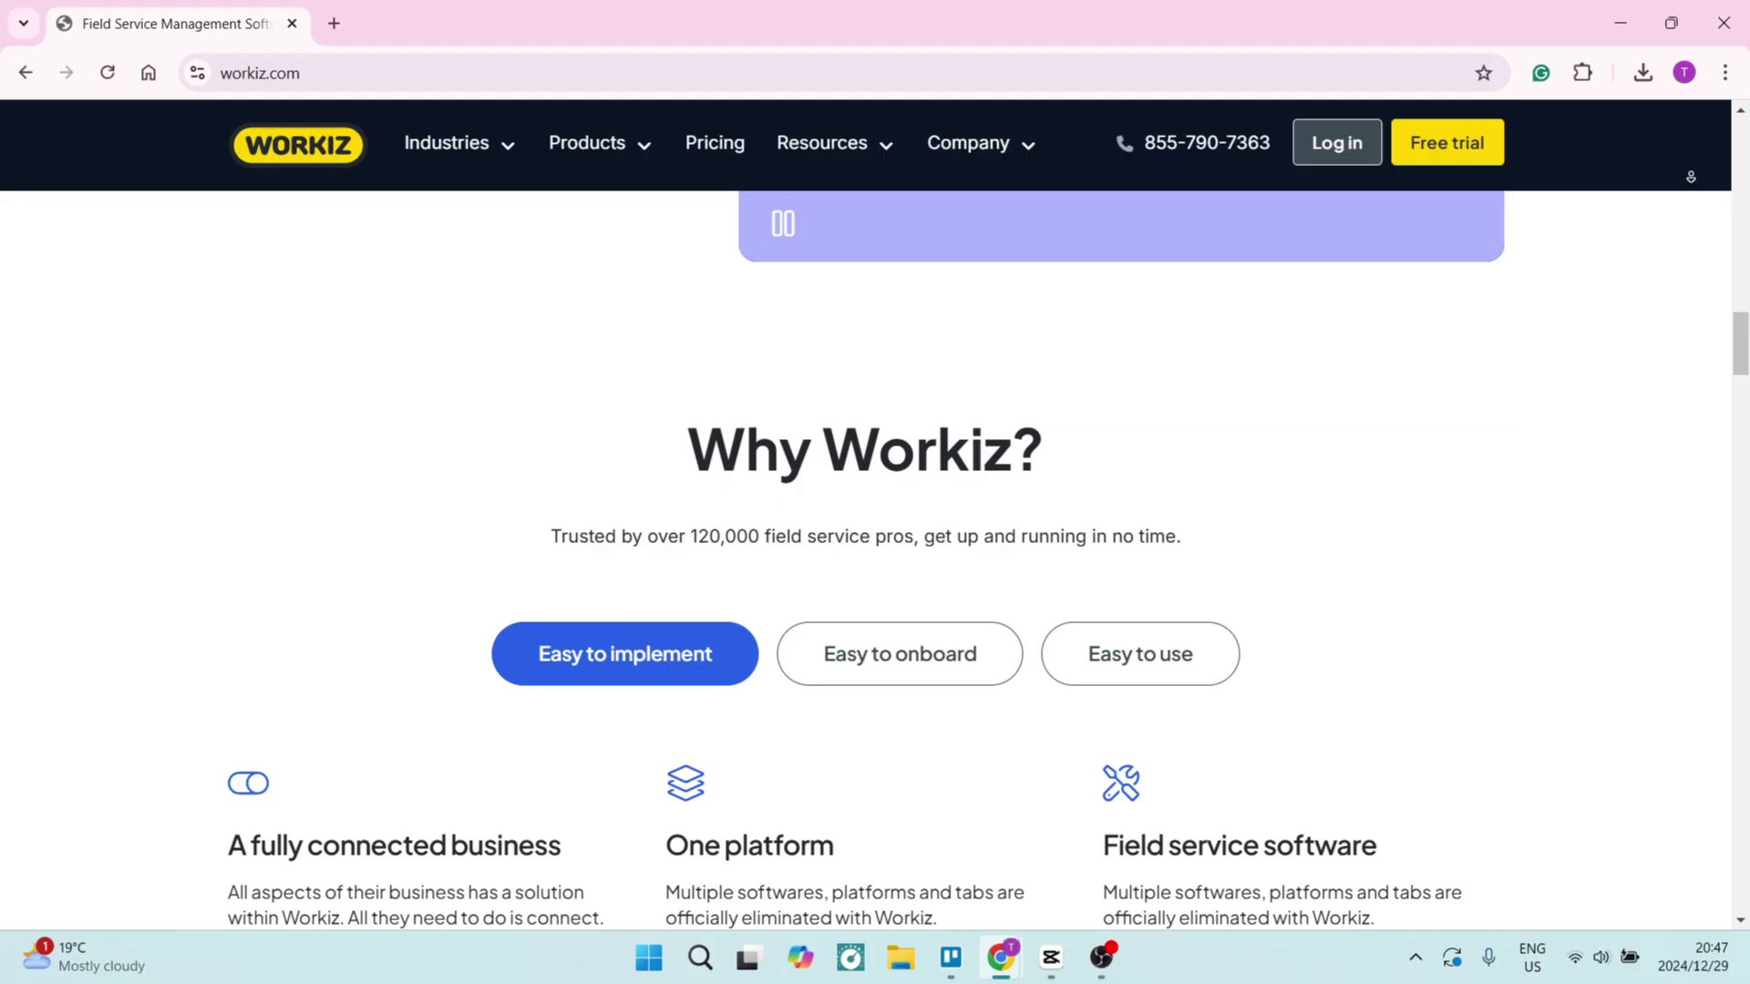
scroll(1689, 176, "down", 3)
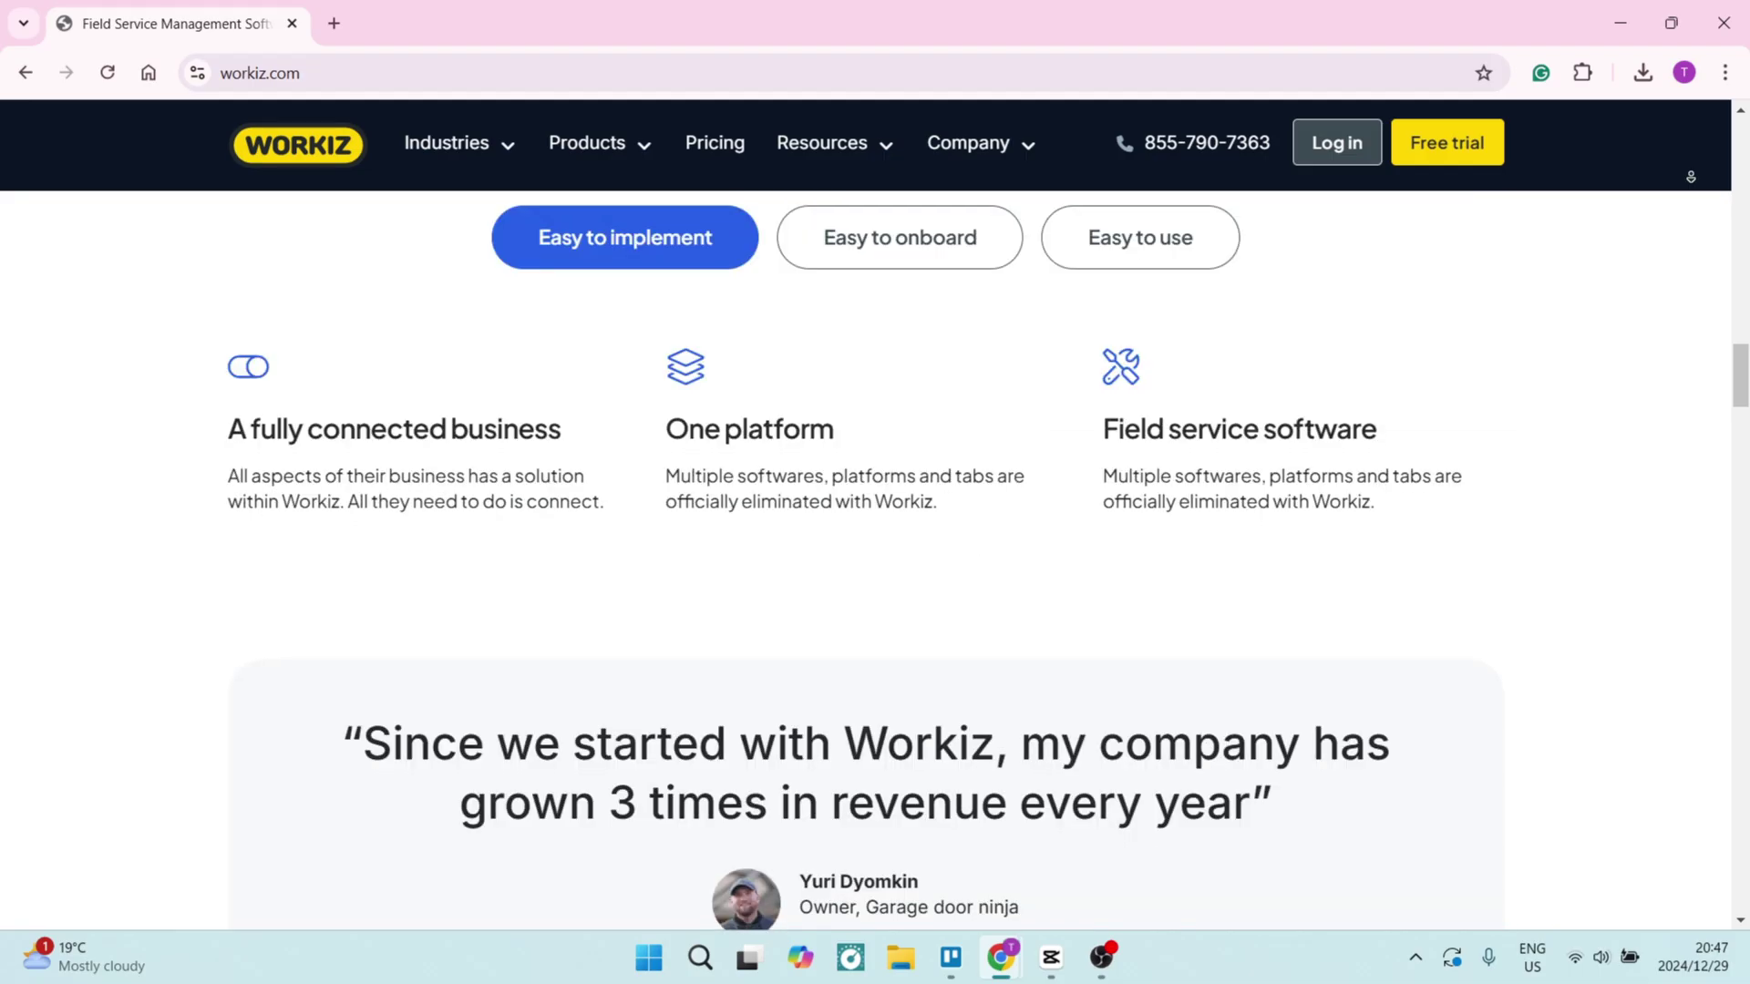
scroll(1690, 177, "down", 1)
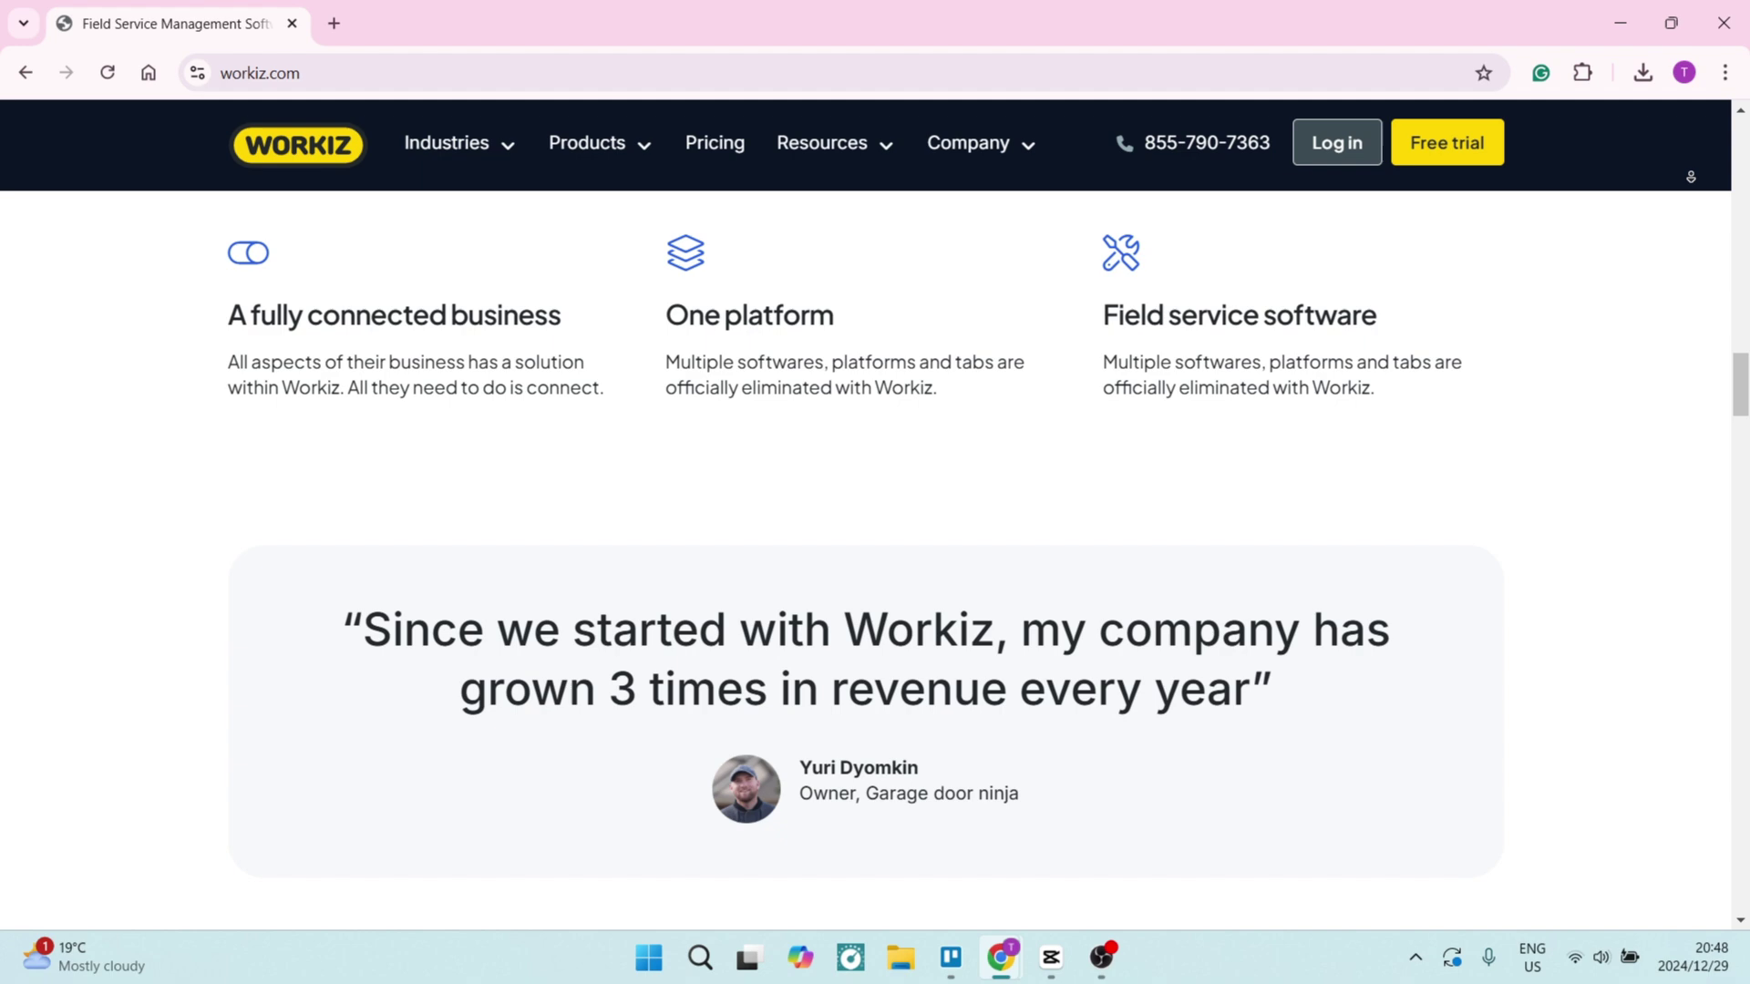
scroll(1689, 177, "down", 4)
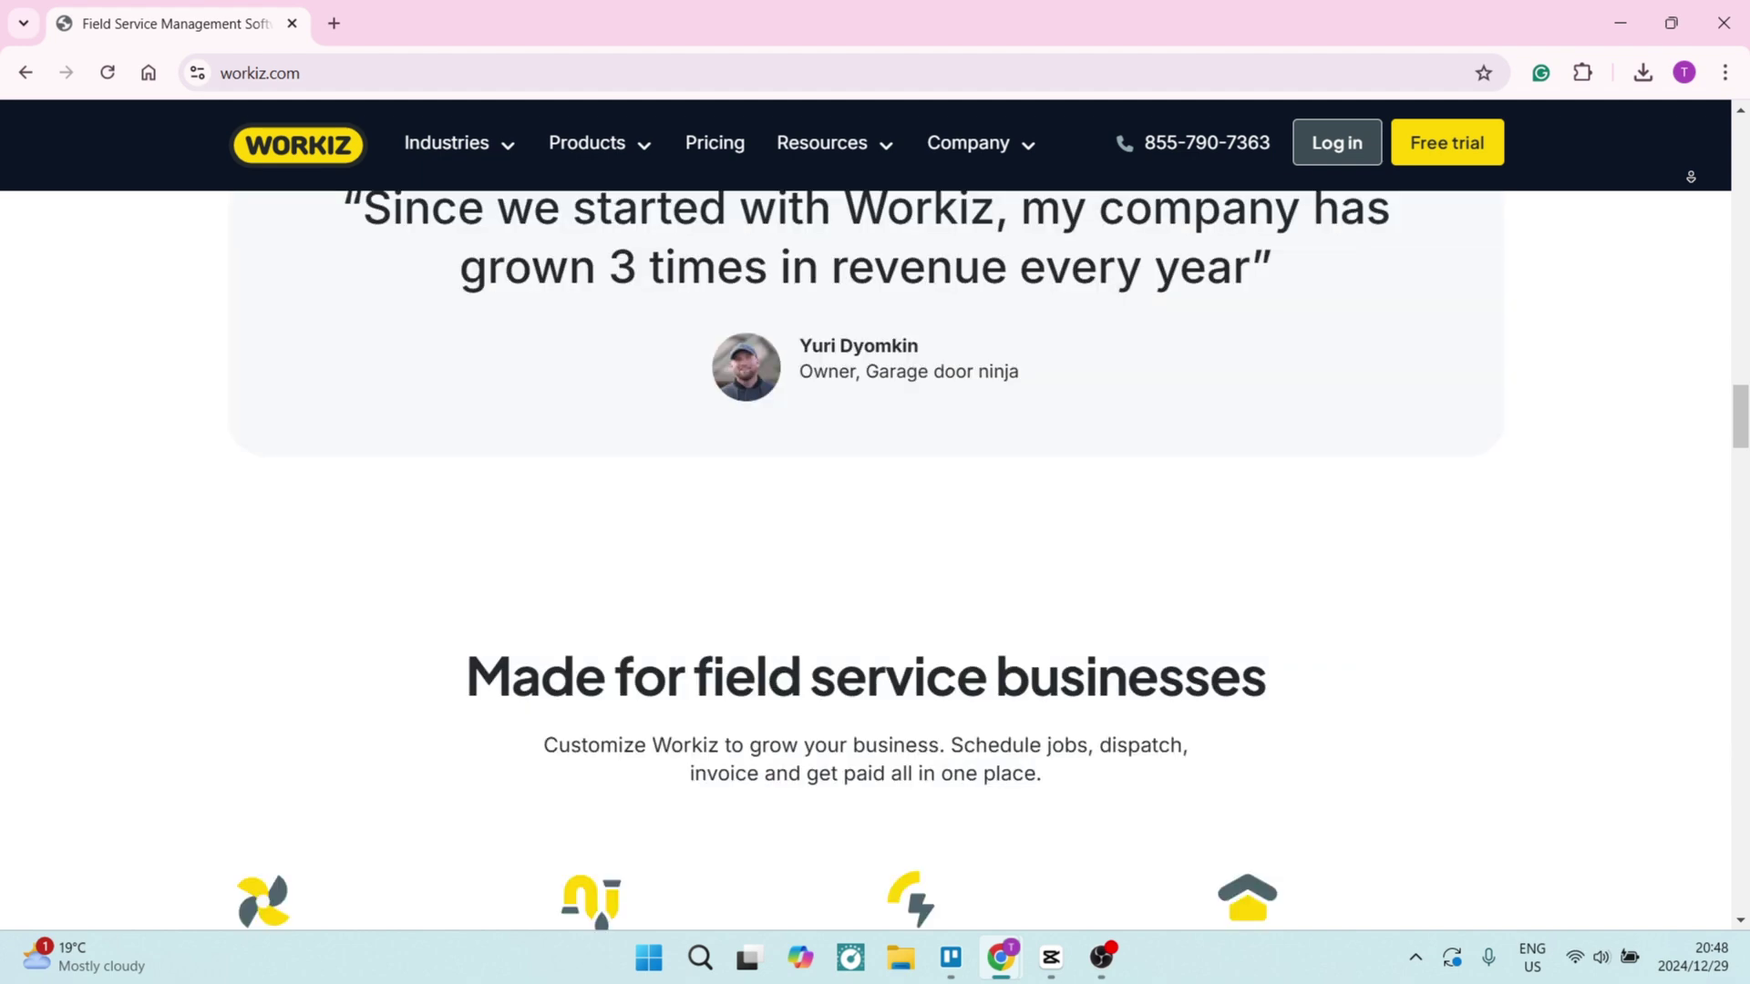
scroll(1690, 176, "down", 1)
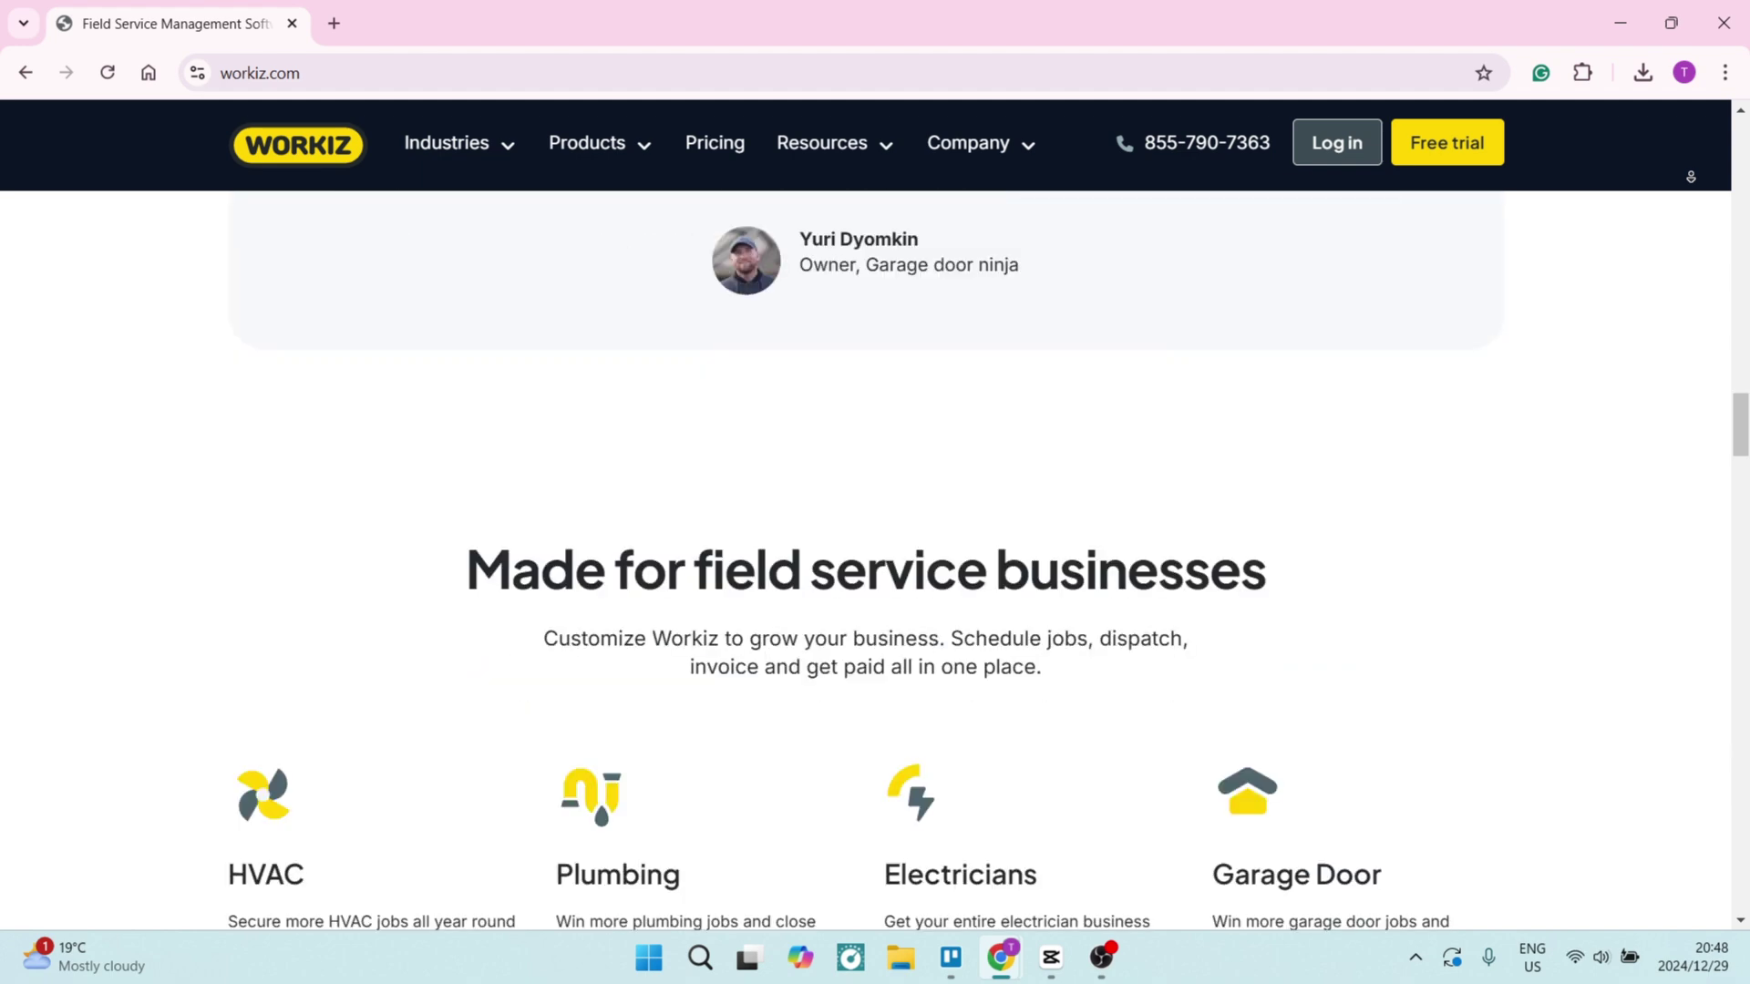